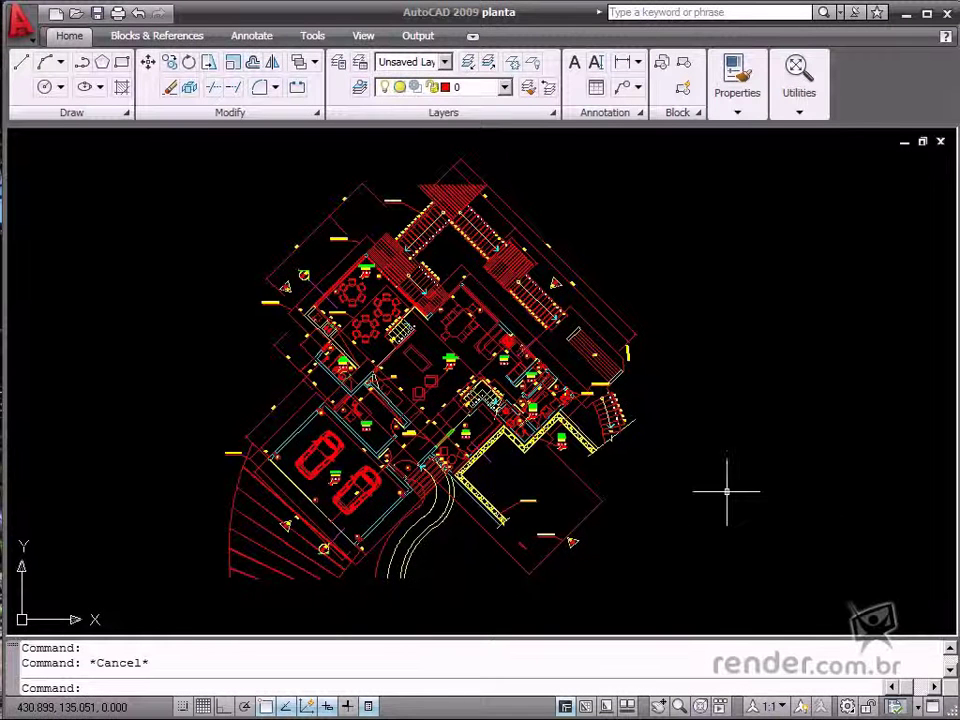
- Open the Layer Properties Manager beside the floor plan, widened to show plot style and lineweight
middle_drag(727, 491, 730, 502)
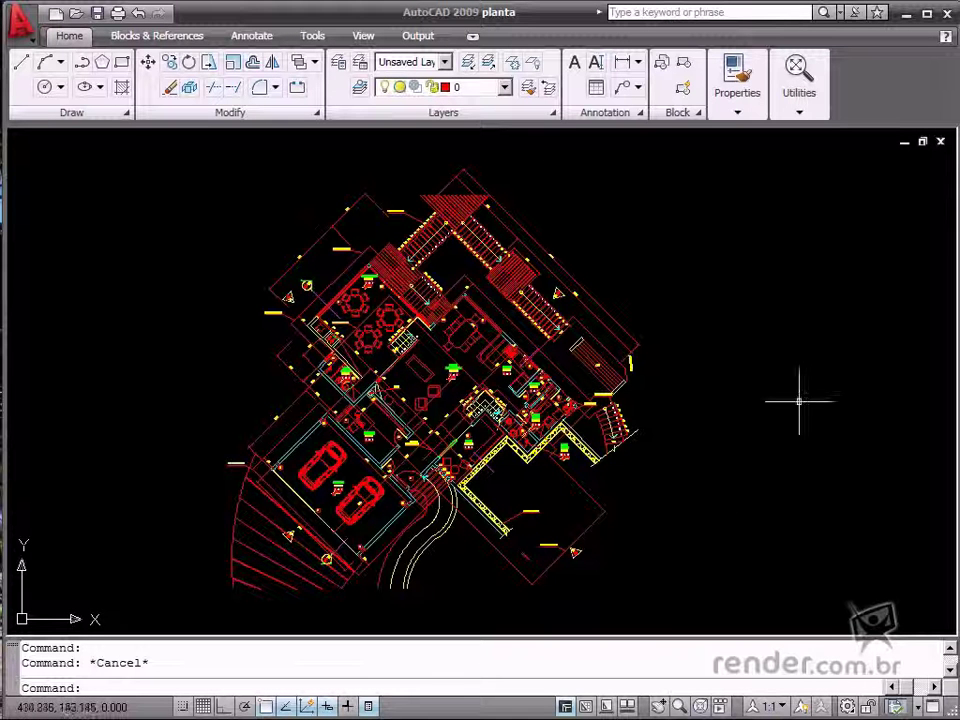
click(338, 63)
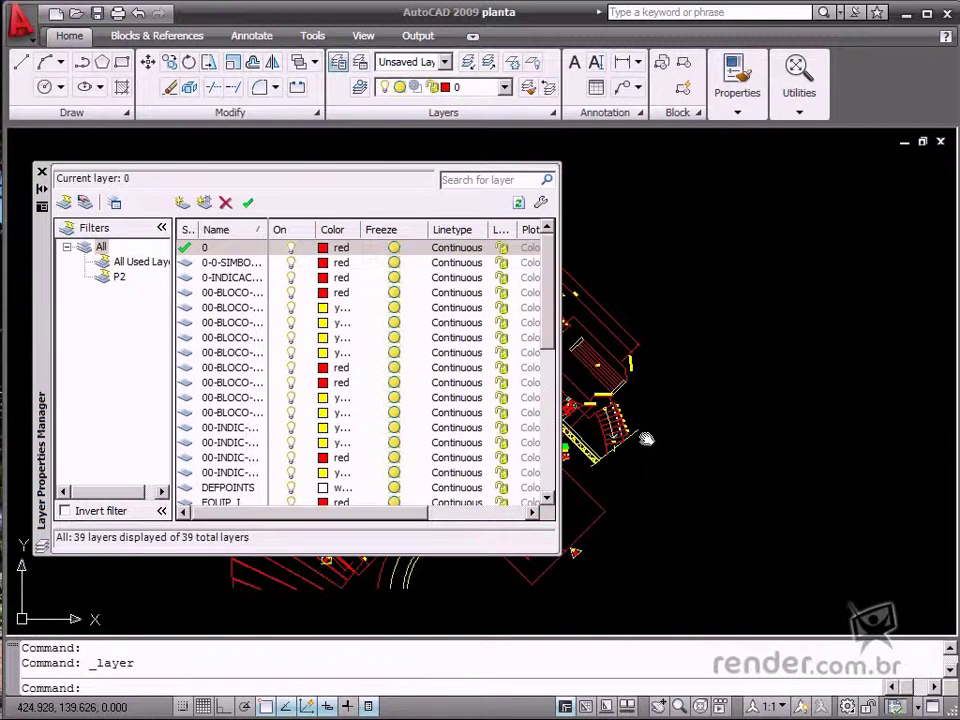
middle_drag(622, 436, 900, 436)
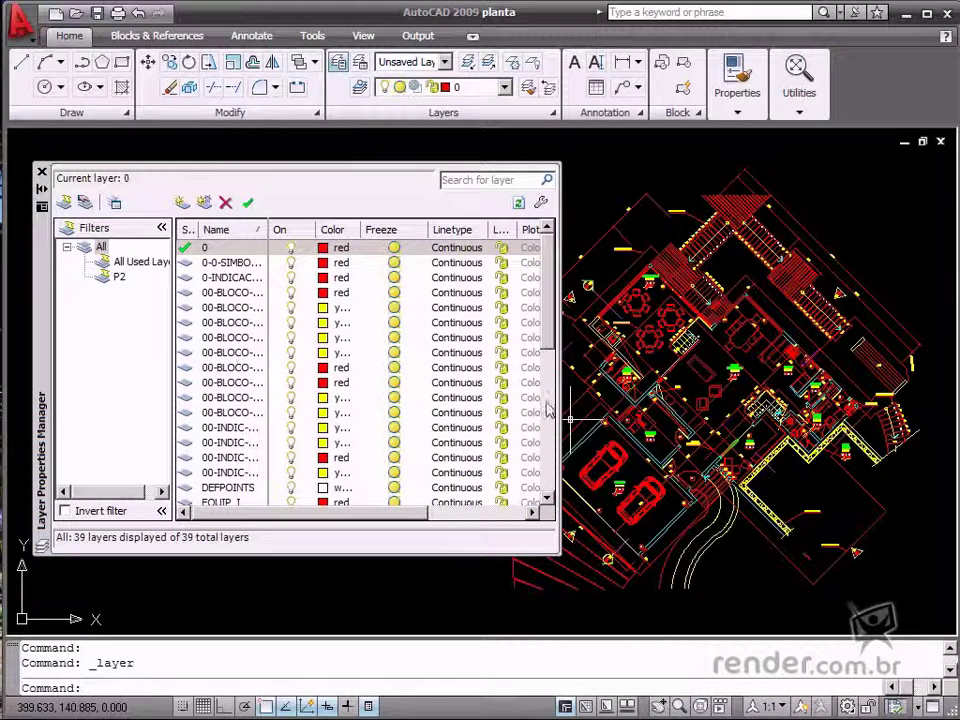
drag(560, 400, 785, 410)
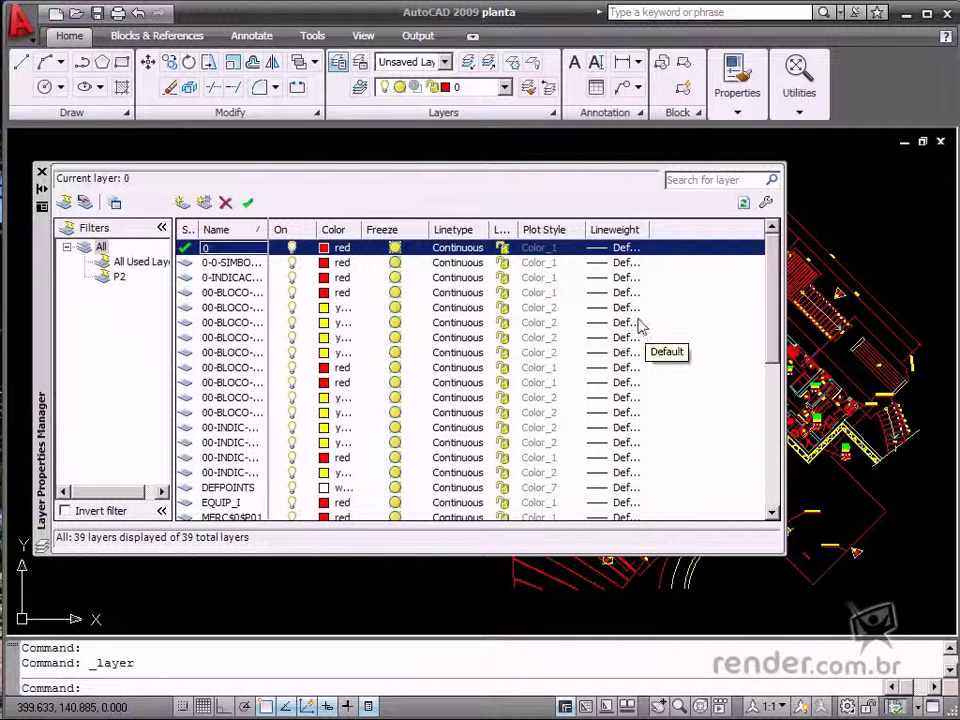
- Add the Plot and New VP Freeze columns to the layer list
right_click(541, 233)
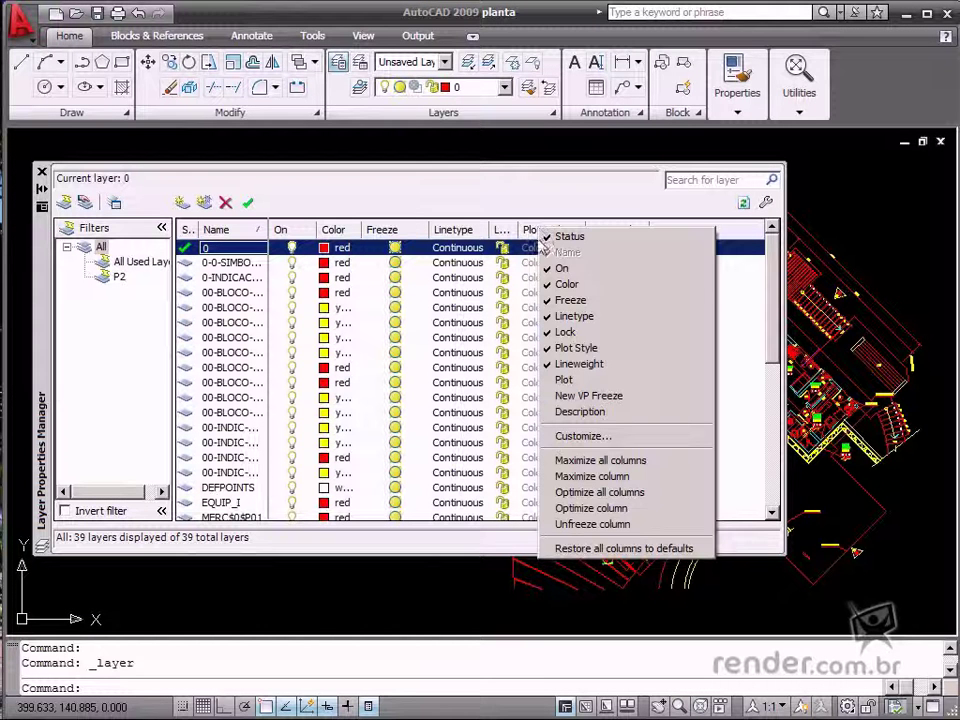
click(564, 380)
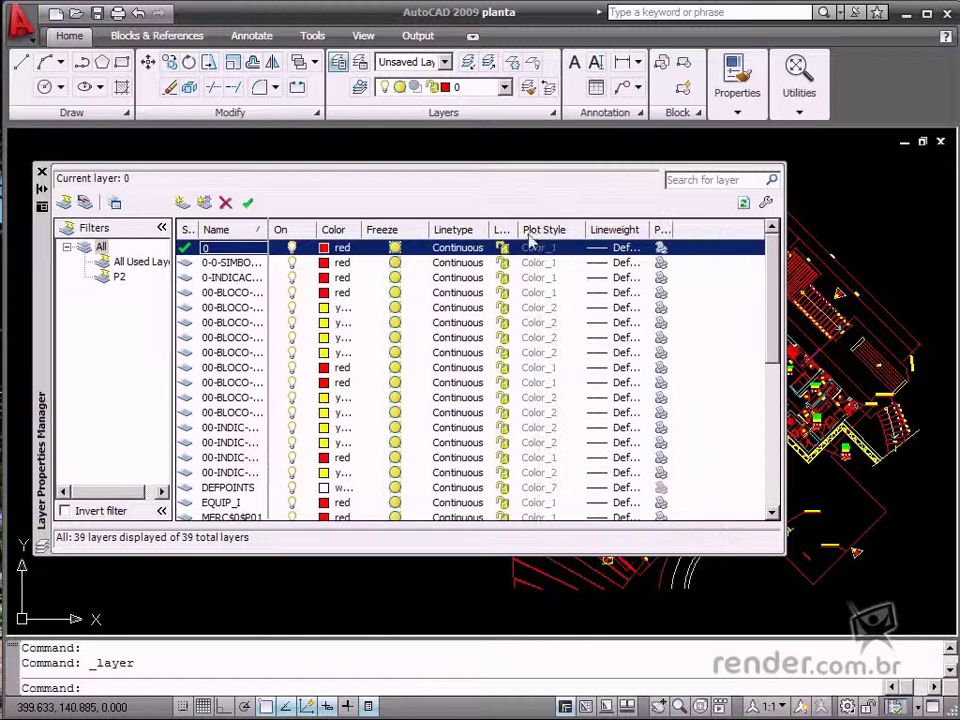
right_click(531, 240)
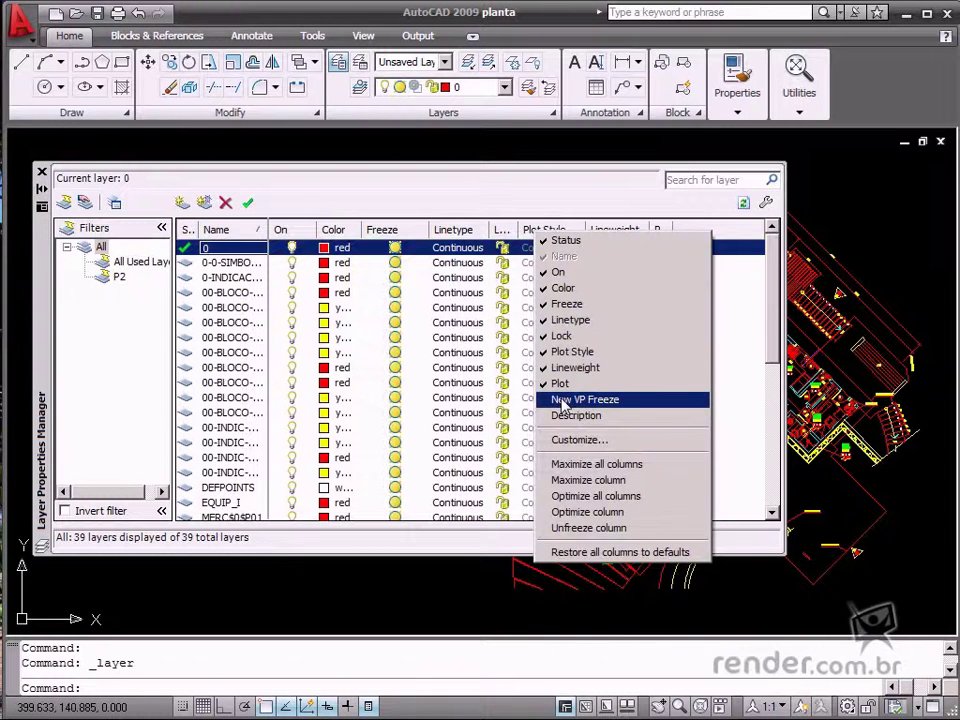
click(563, 400)
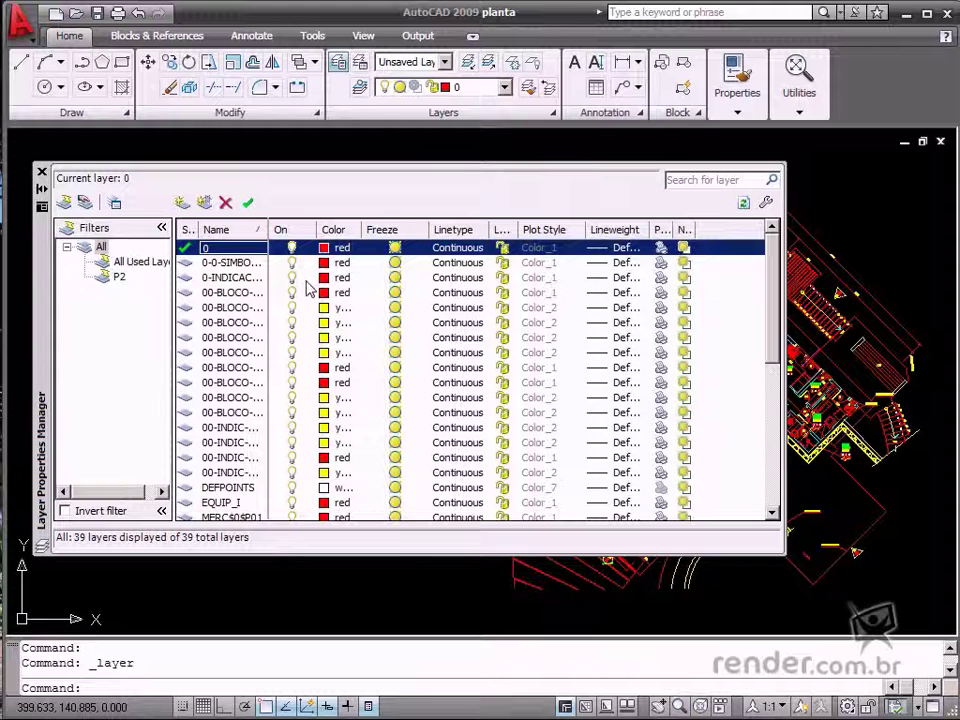
- Hide the Plot Style and Lock columns from the layer list
right_click(394, 236)
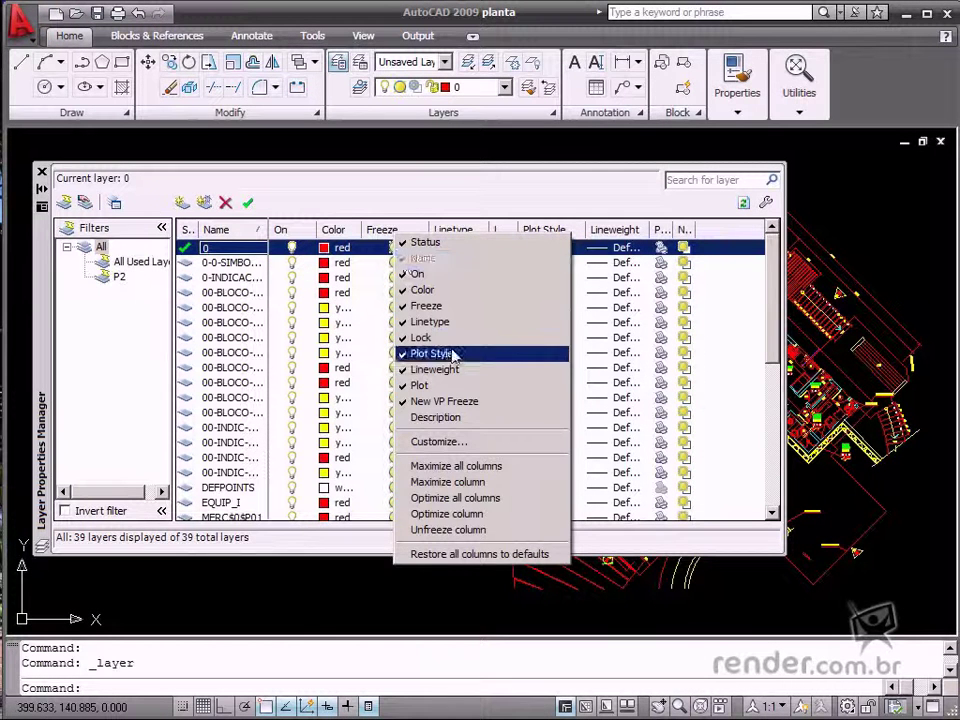
click(428, 353)
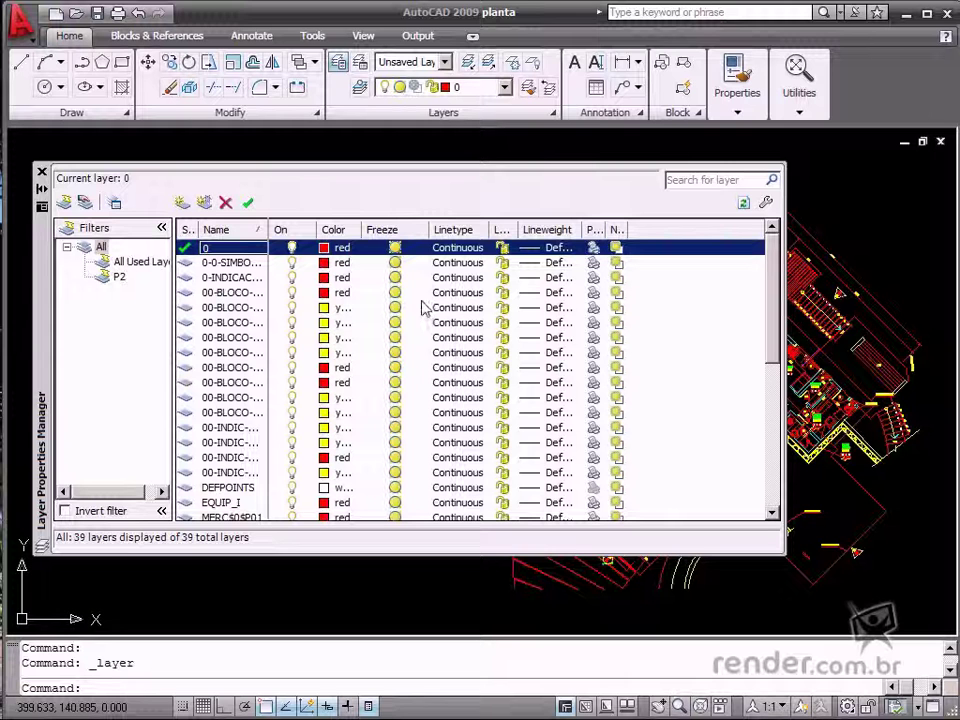
right_click(405, 234)
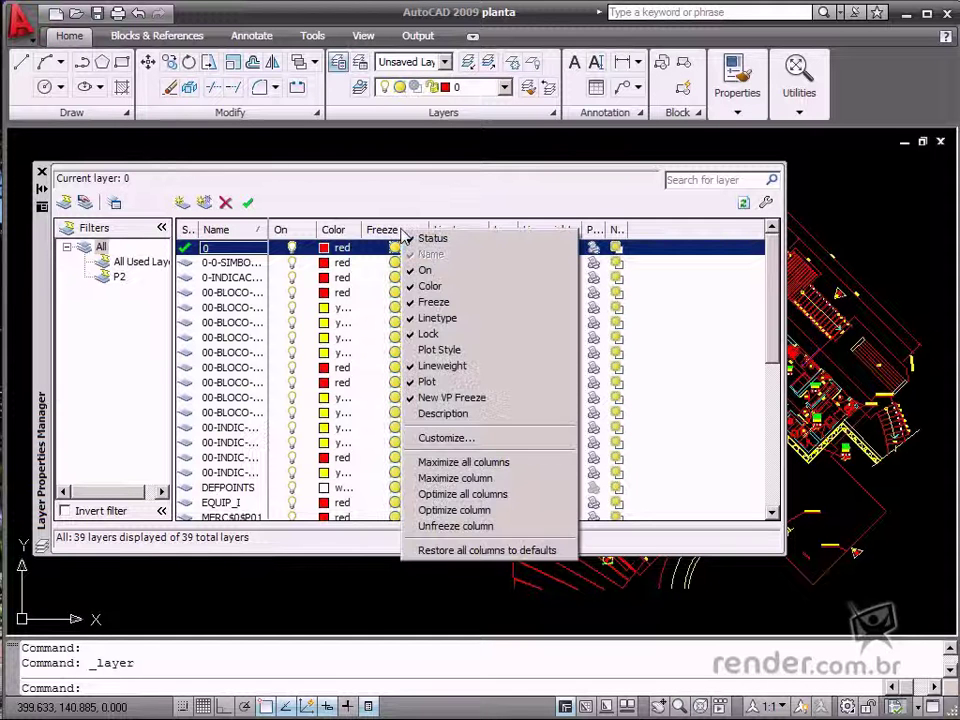
click(428, 336)
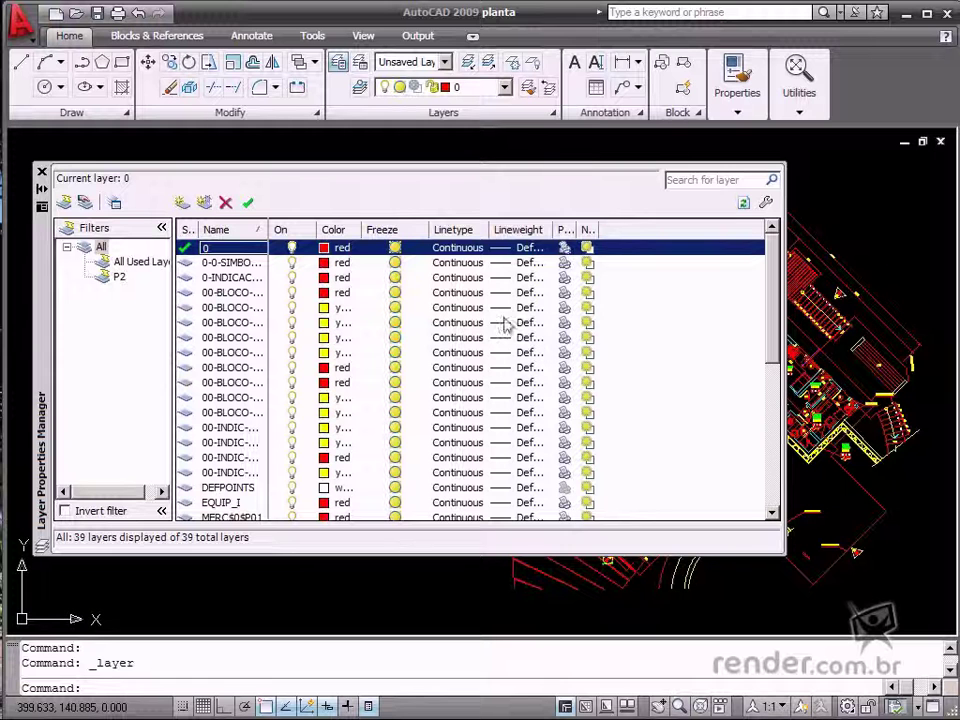
- Order the columns Name, Freeze, Color, On, with layer 0 sorted to the top
click(300, 234)
drag(300, 234, 362, 237)
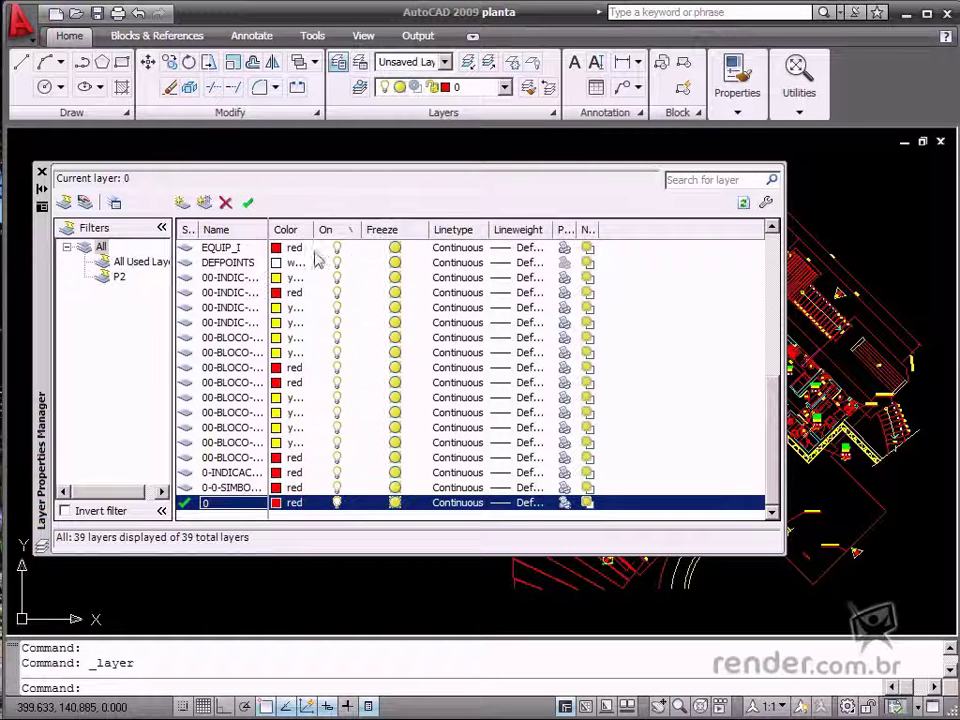
click(408, 237)
drag(400, 233, 290, 233)
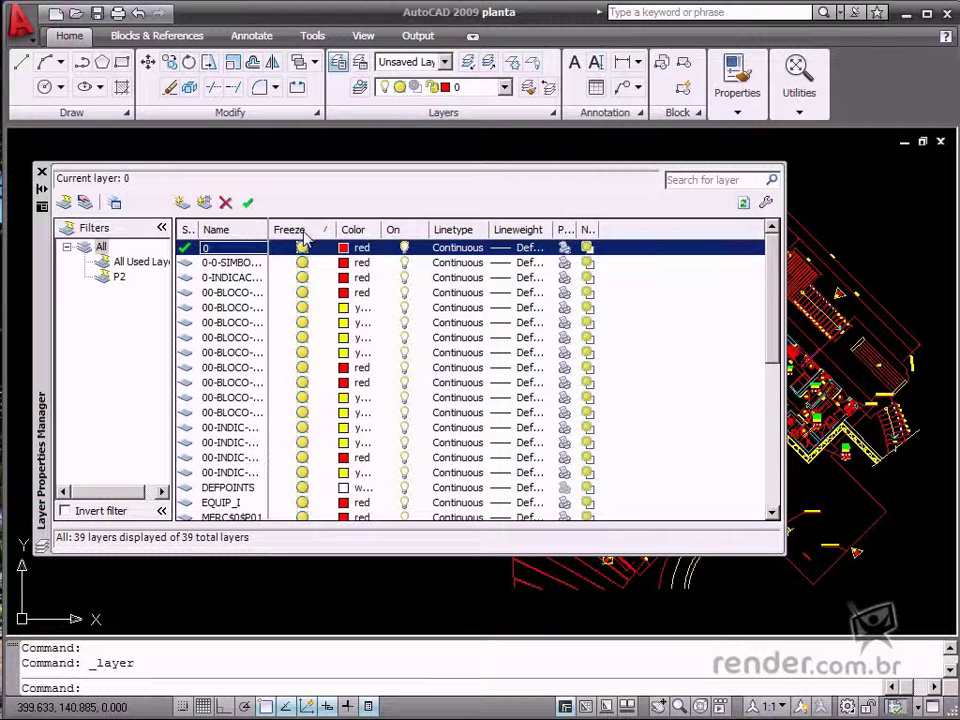
- Move the Linetype column up to sit directly below Name using Customize
right_click(306, 236)
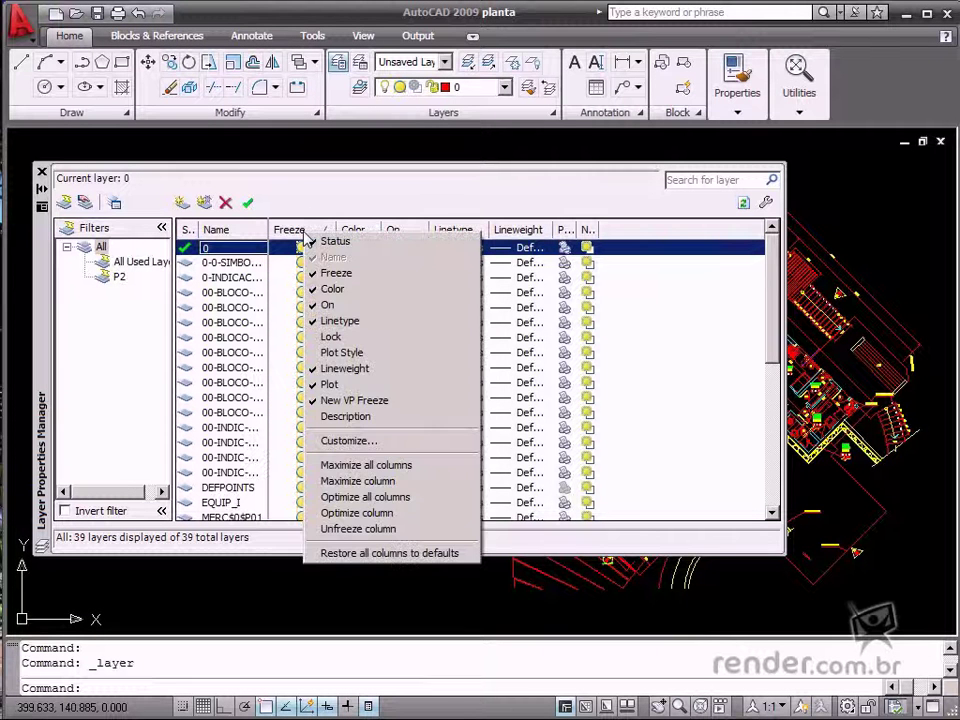
click(368, 446)
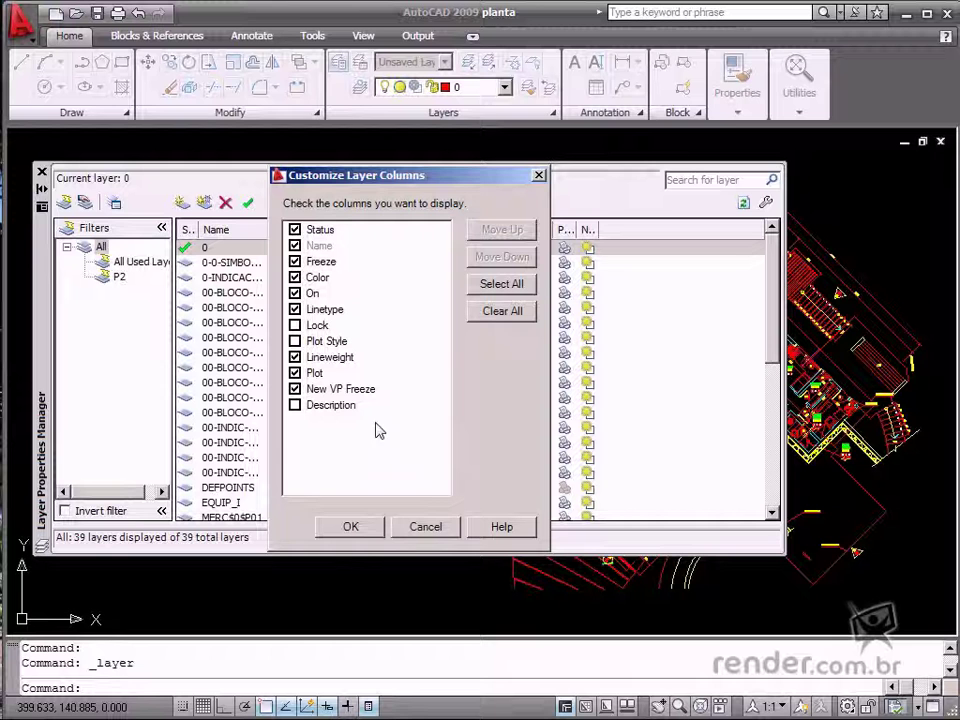
click(320, 311)
click(496, 232)
click(496, 232)
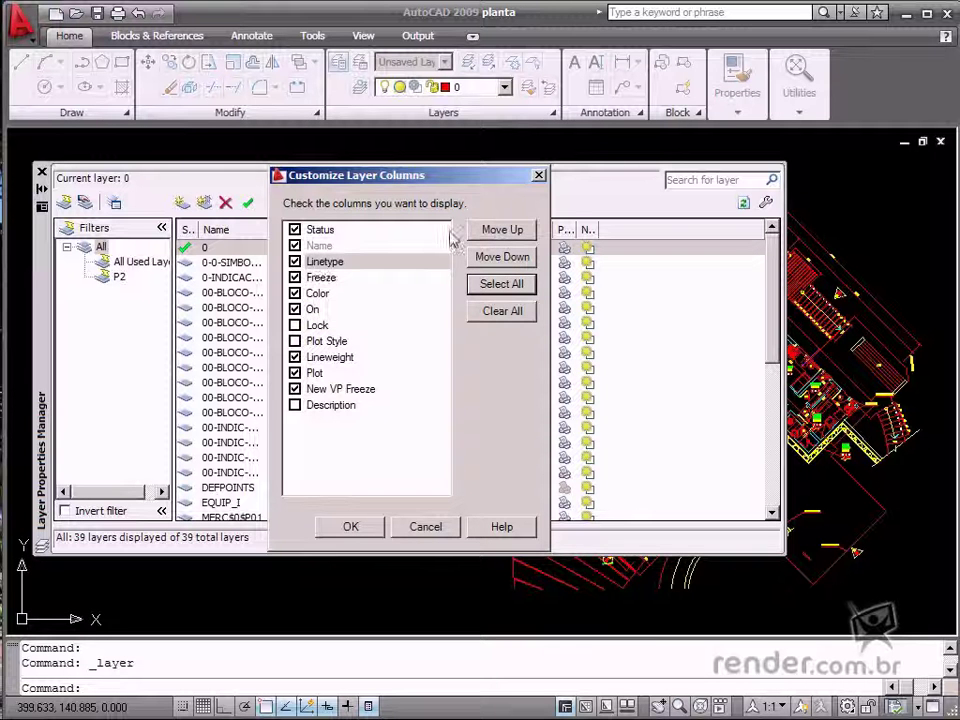
click(352, 526)
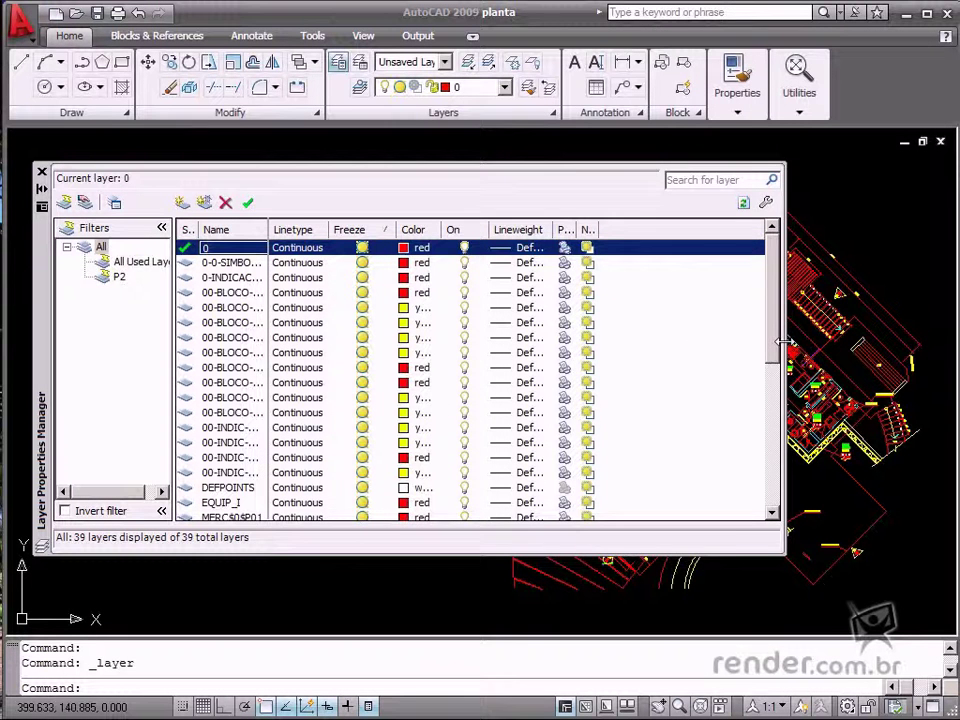
- Narrow the palette and freeze layers P1-EQUIP, P1-ESCADA, P1-ESQUA… and P1-INDIC
mouse_move(784, 330)
mouse_down()
mouse_move(494, 323)
mouse_move(529, 331)
mouse_up()
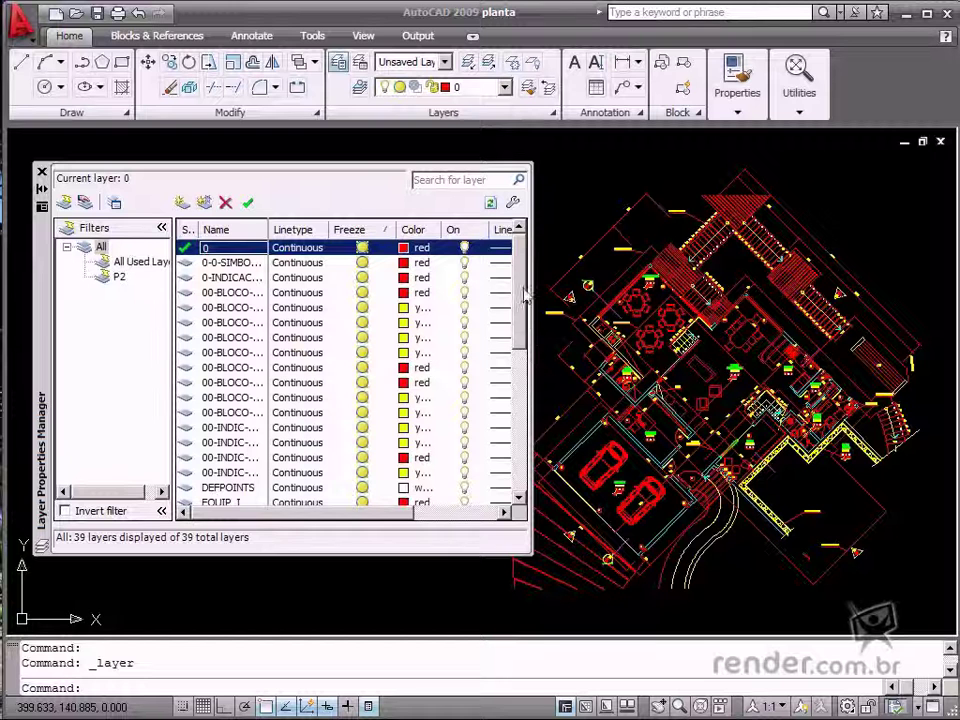
scroll(505, 345, down, 1)
scroll(510, 360, down, 2)
scroll(515, 378, down, 1)
scroll(515, 381, down, 1)
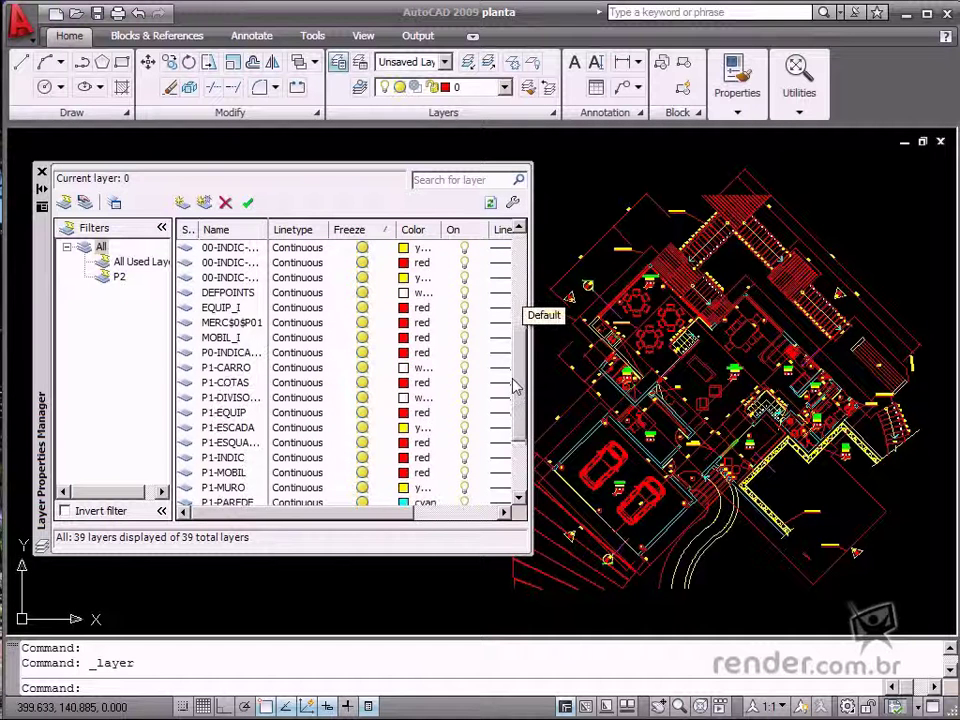
scroll(515, 388, down, 1)
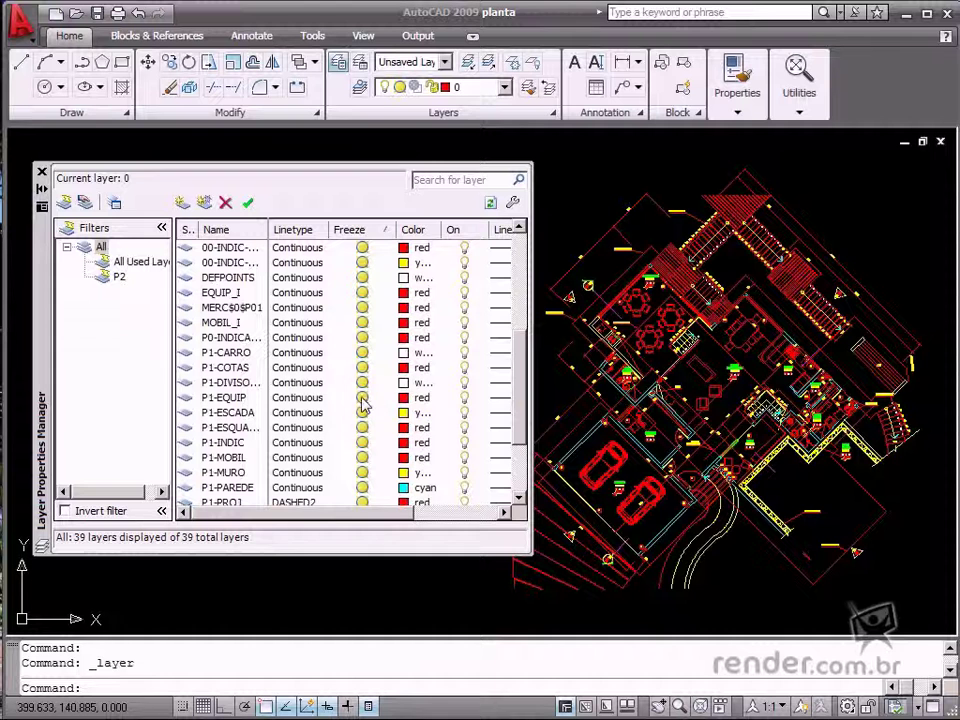
click(362, 399)
click(361, 413)
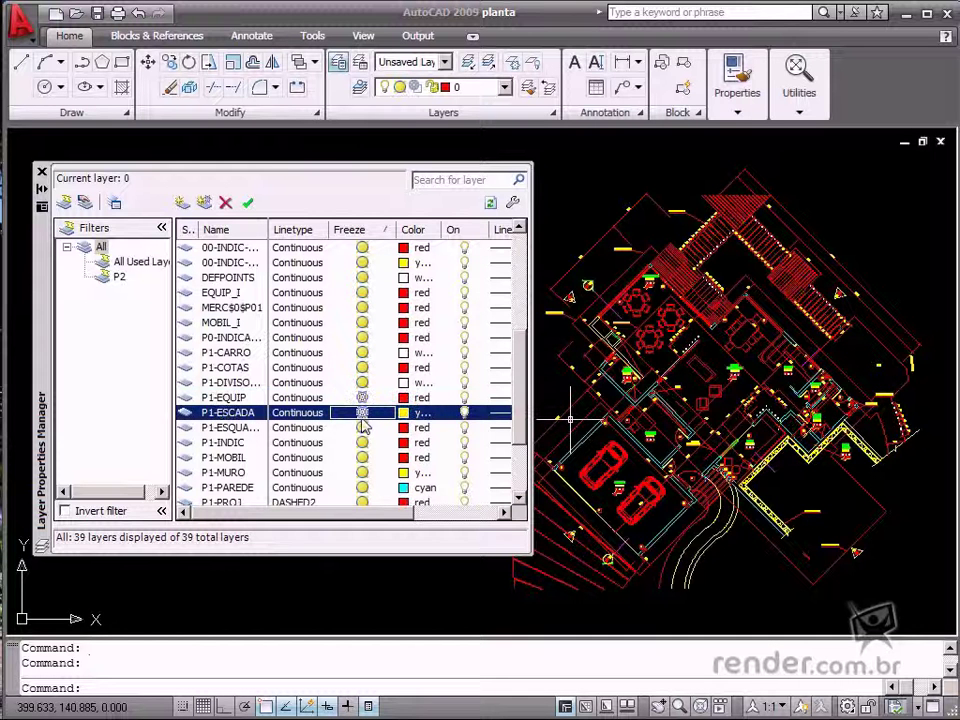
click(361, 428)
click(362, 444)
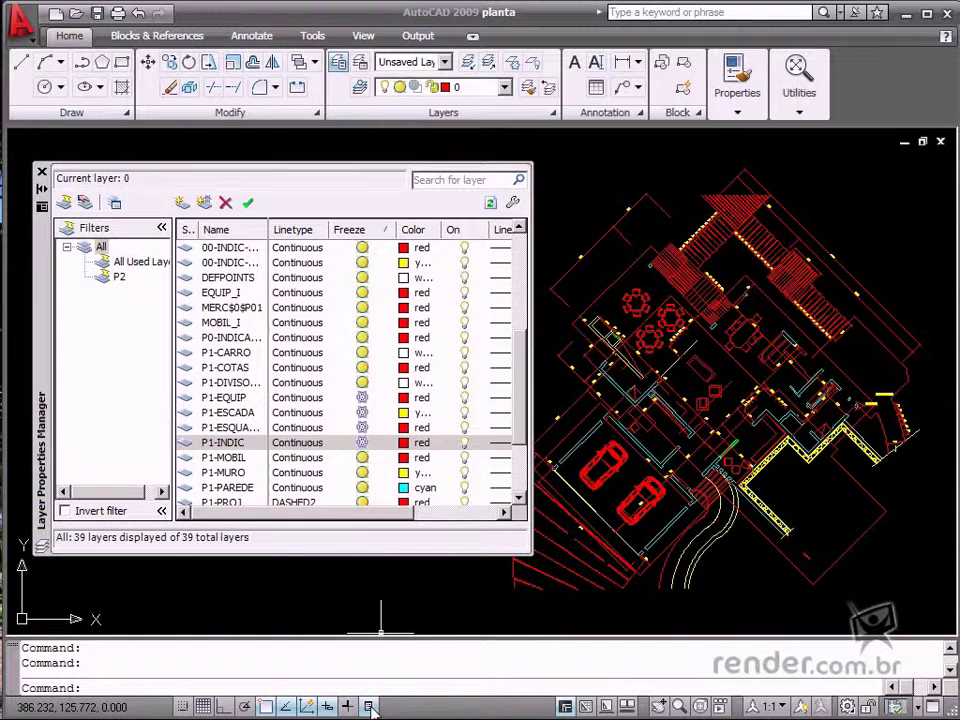
- Identify a round dining table's layer as P1-MOBIL and bring up that layer's color choices
scroll(617, 250, up, 3)
scroll(617, 250, up, 2)
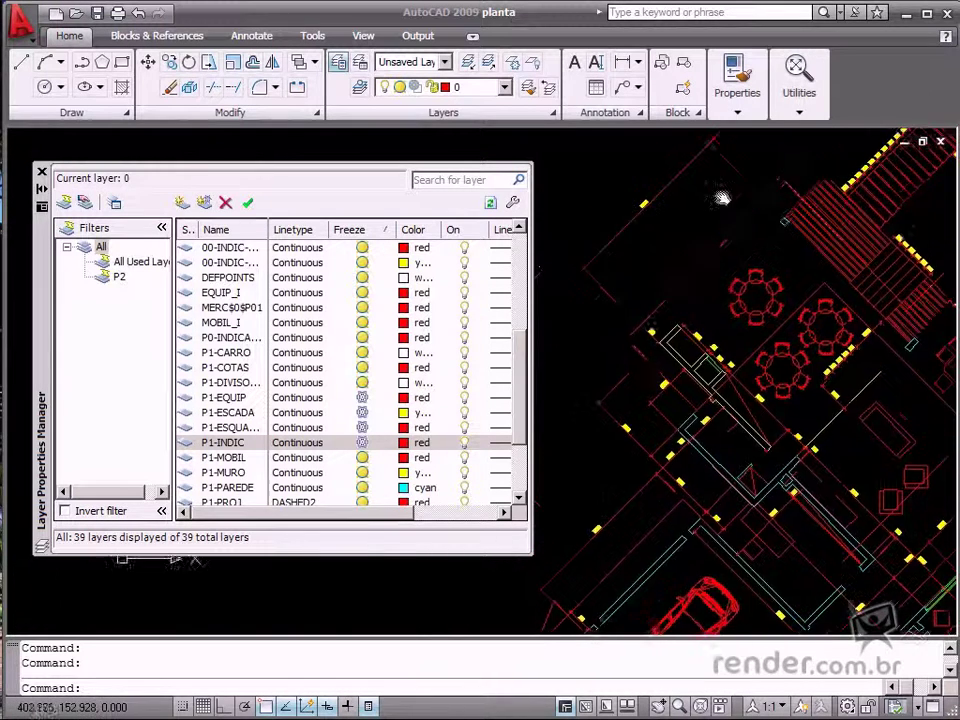
scroll(671, 336, up, 1)
scroll(676, 345, up, 2)
scroll(672, 352, down, 1)
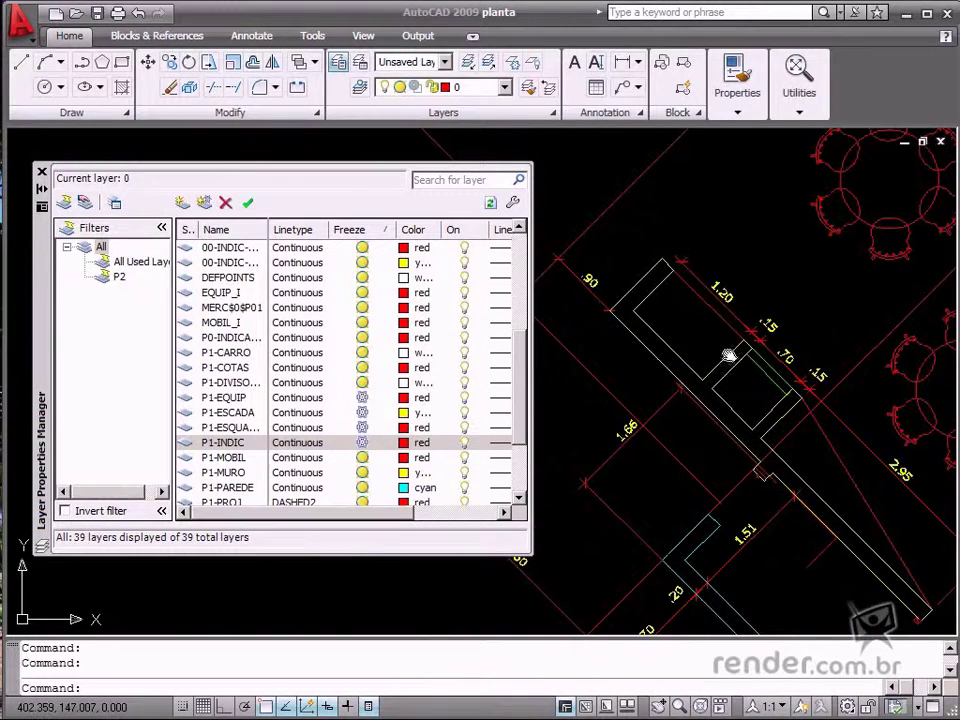
scroll(690, 300, down, 1)
scroll(698, 262, down, 2)
scroll(690, 340, up, 1)
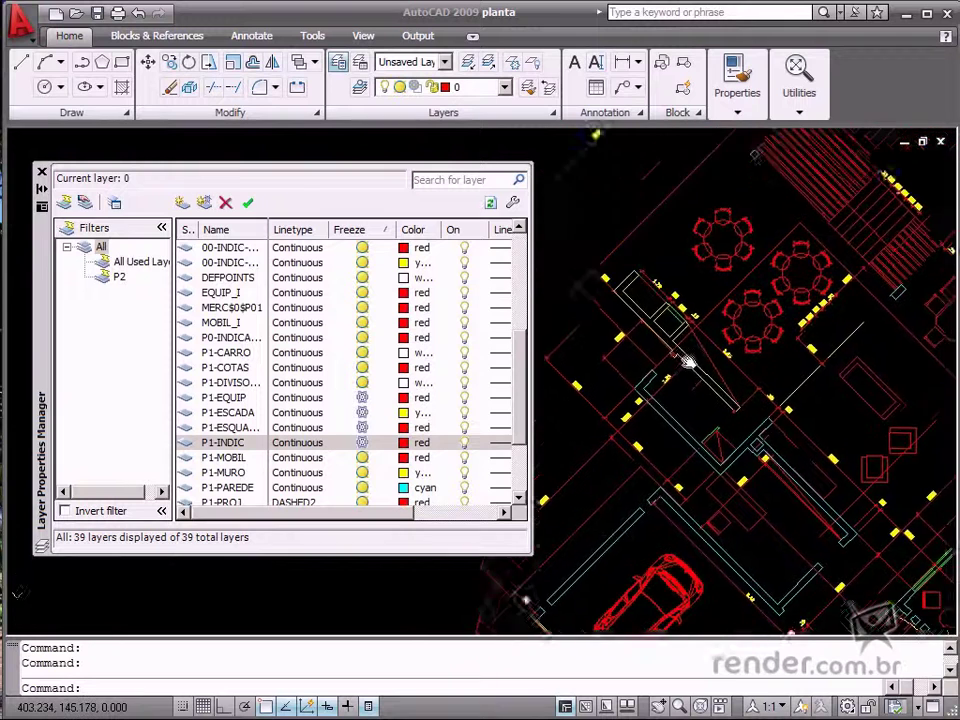
scroll(684, 370, up, 1)
scroll(681, 360, up, 1)
click(694, 314)
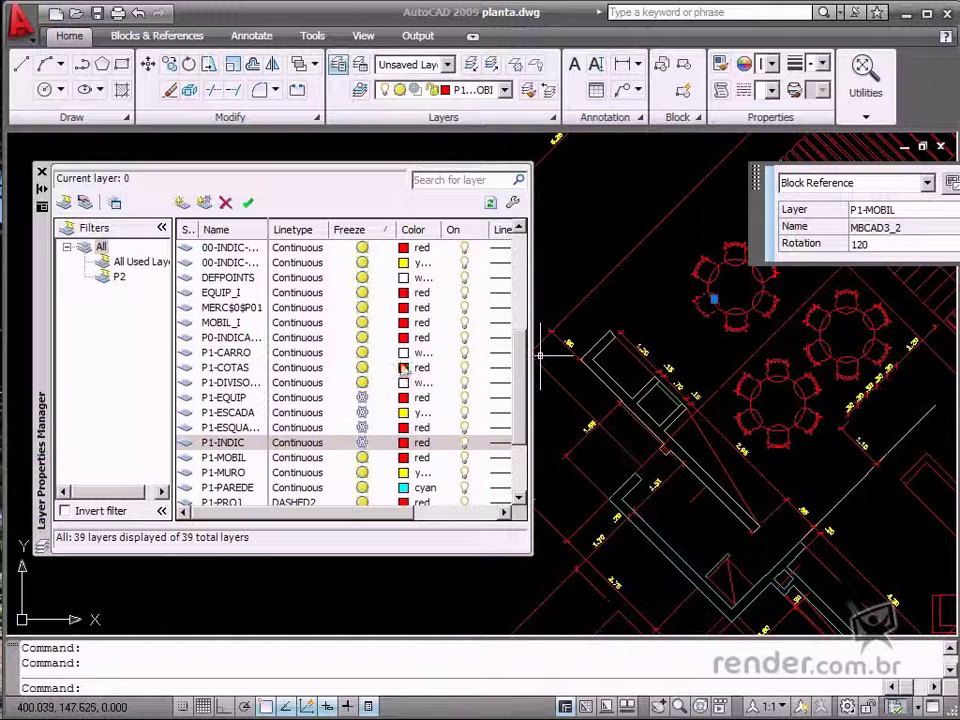
click(325, 460)
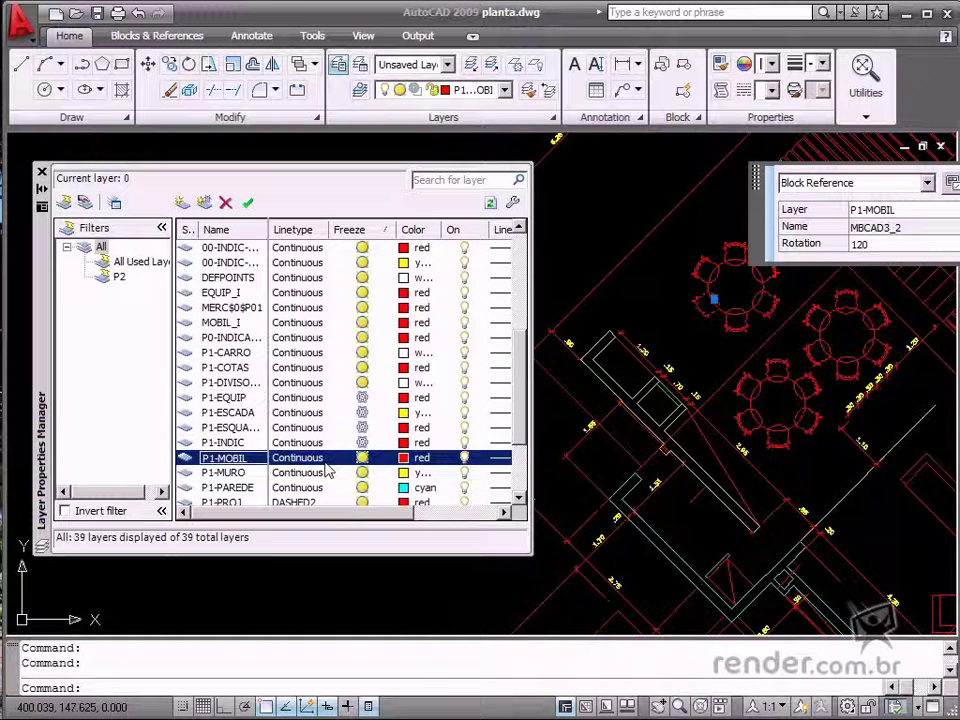
click(405, 459)
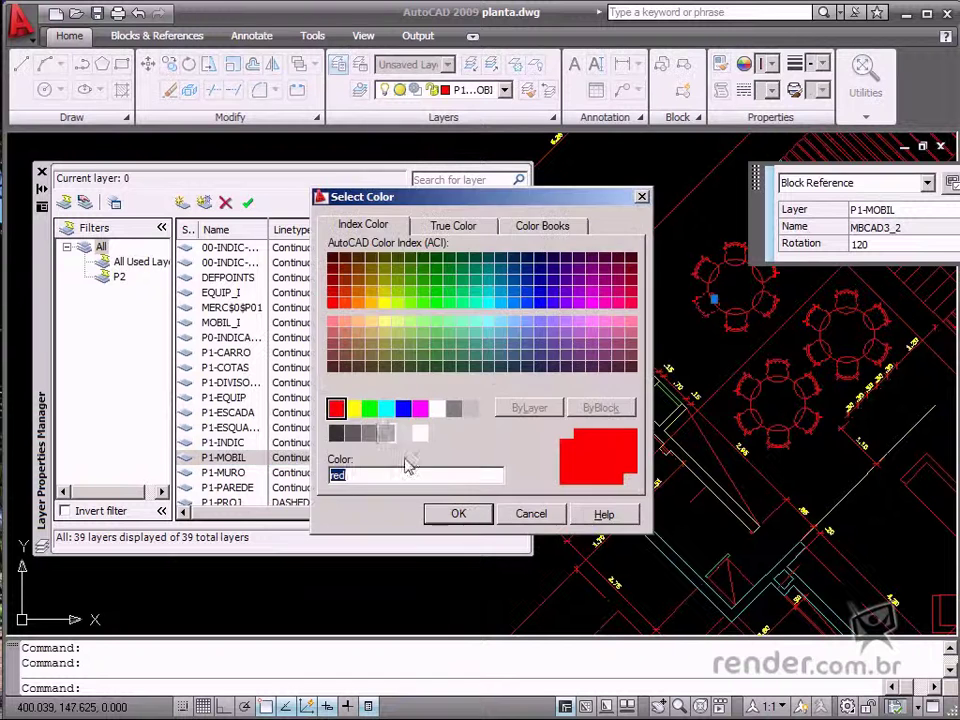
- Set layer P1-MOBIL to blue, cancel the selection and zoom out to the whole plan
click(403, 408)
click(447, 514)
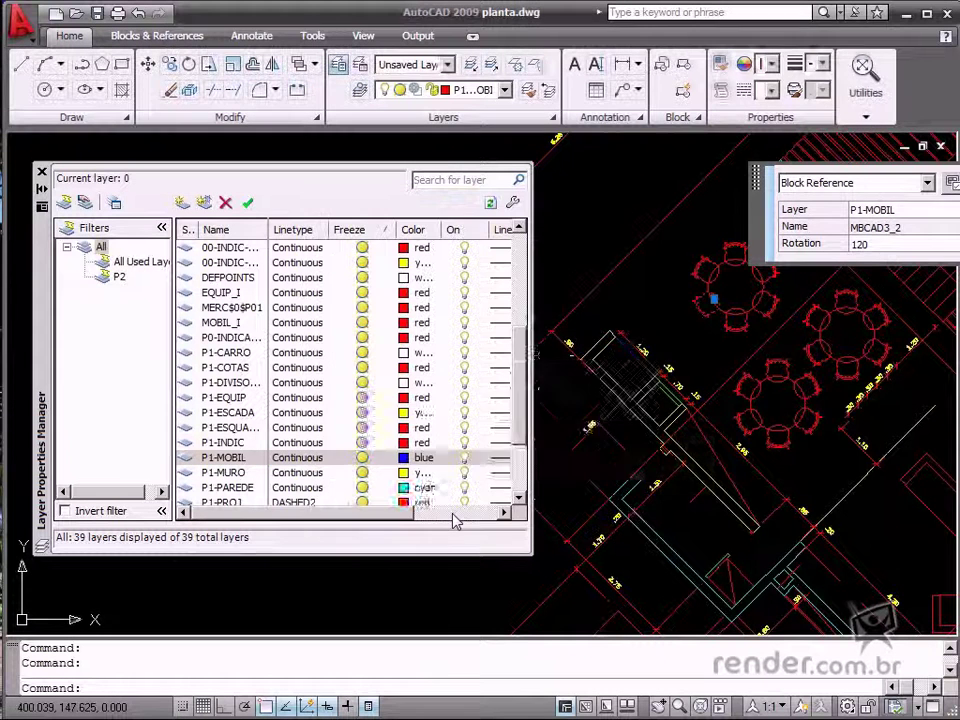
scroll(454, 480, down, 2)
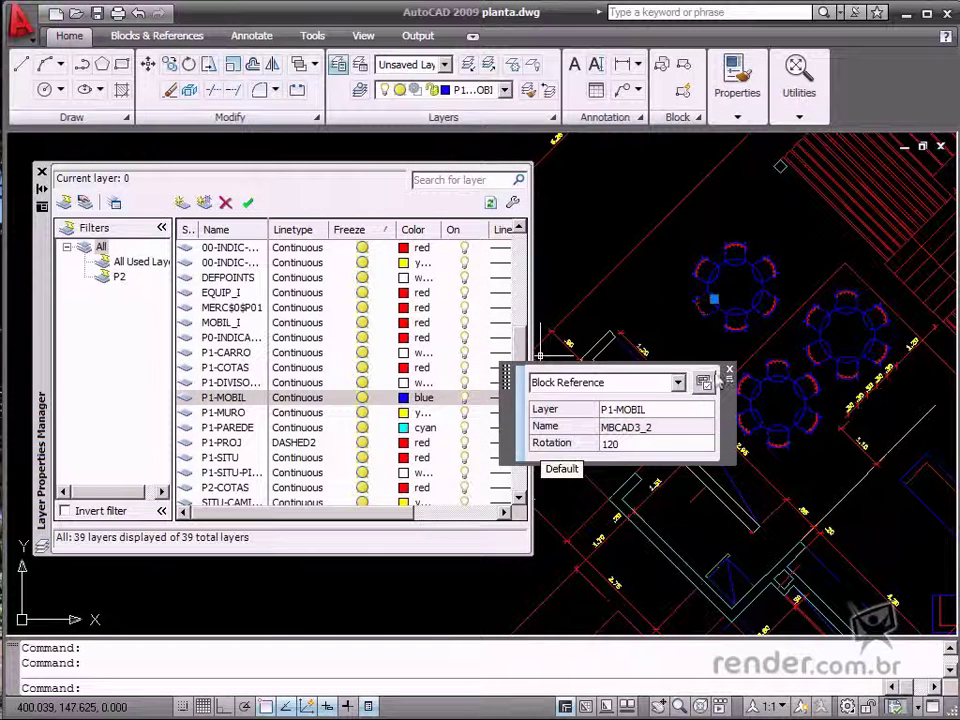
key(Escape)
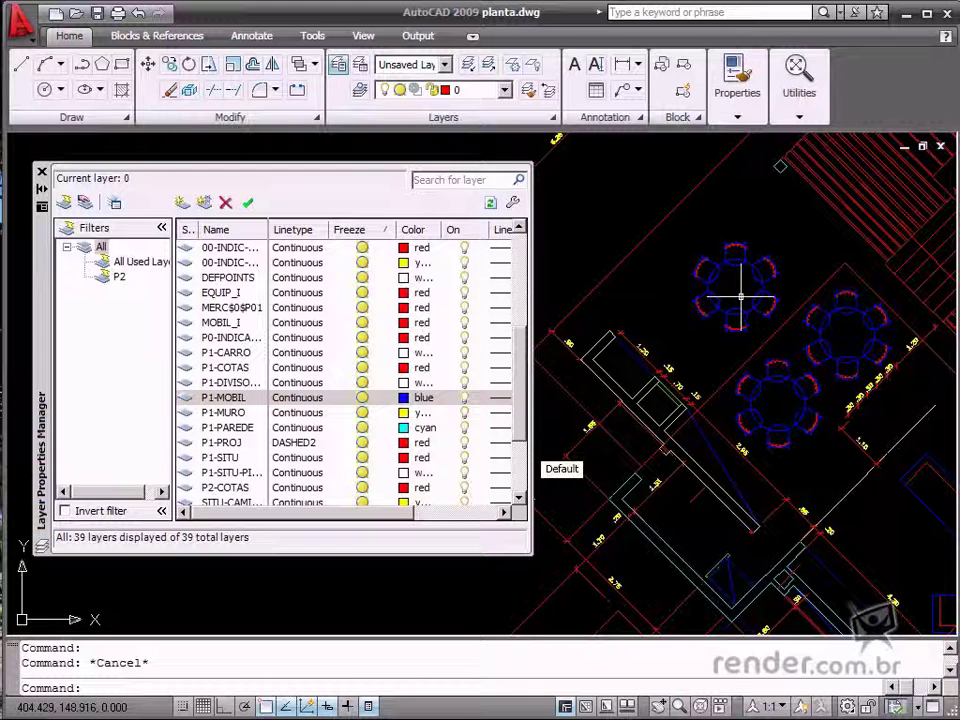
scroll(631, 319, down, 3)
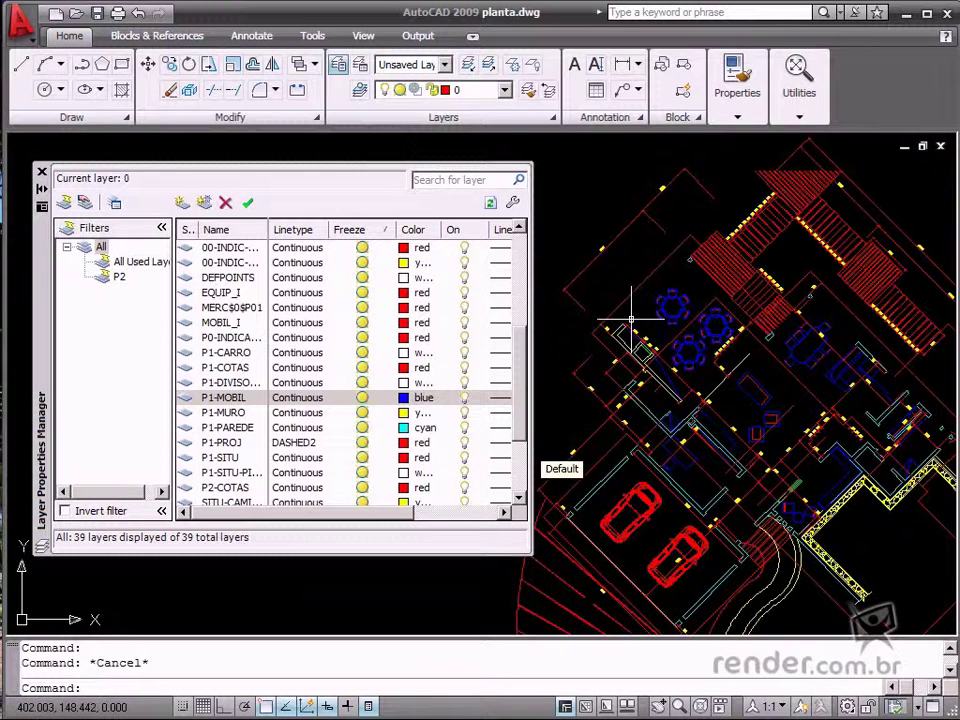
scroll(588, 318, down, 1)
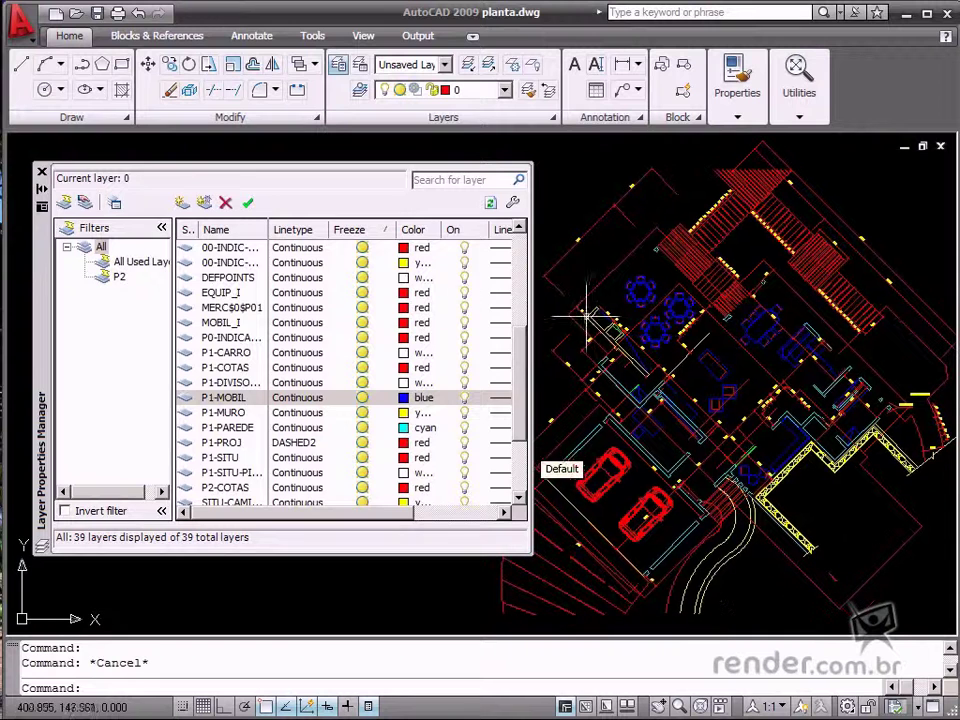
- Close the layer manager and switch to the four-viewport Layout1 sheet
click(42, 172)
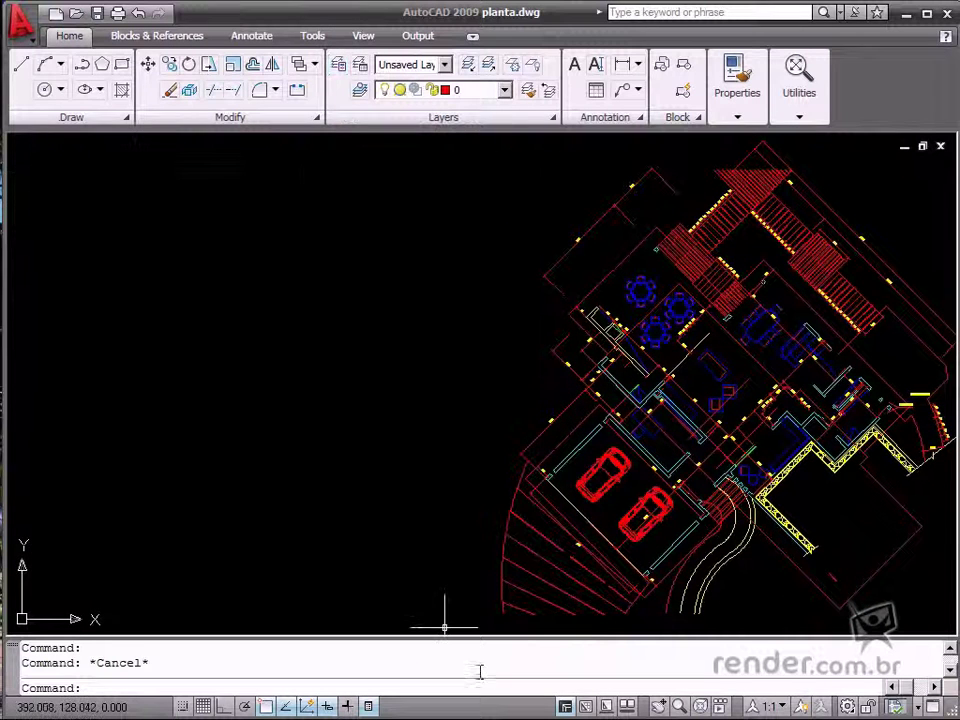
middle_drag(651, 585, 526, 537)
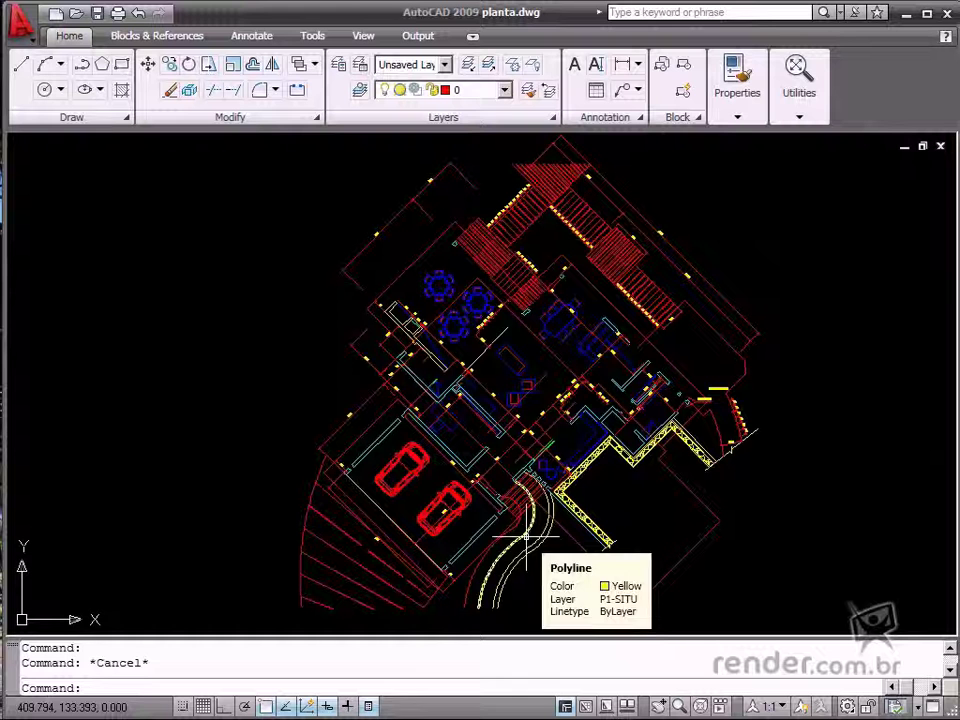
click(627, 708)
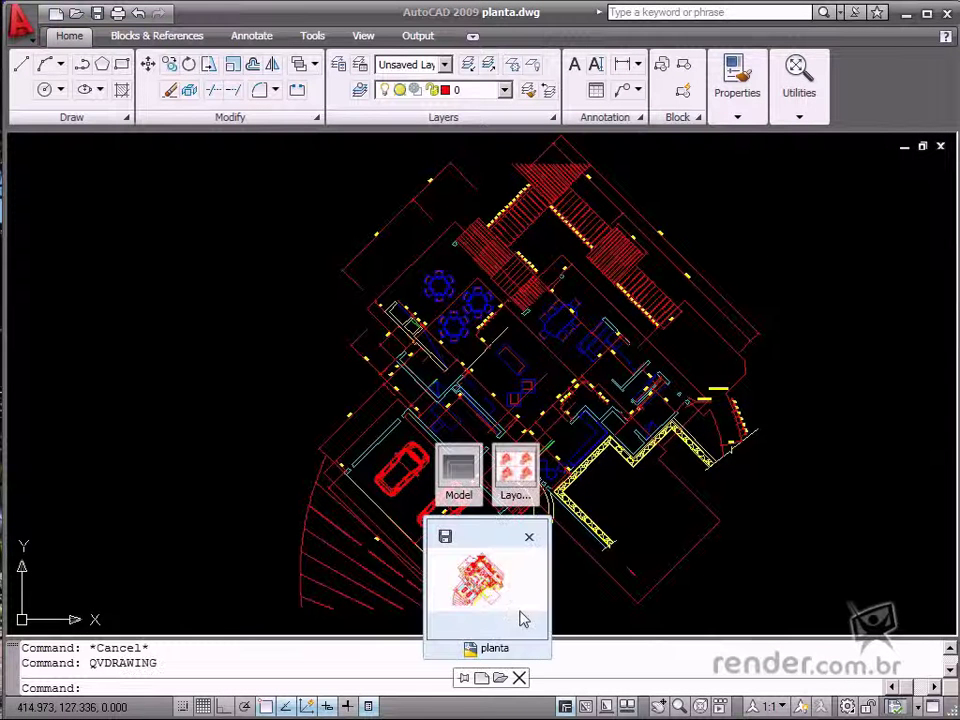
click(547, 518)
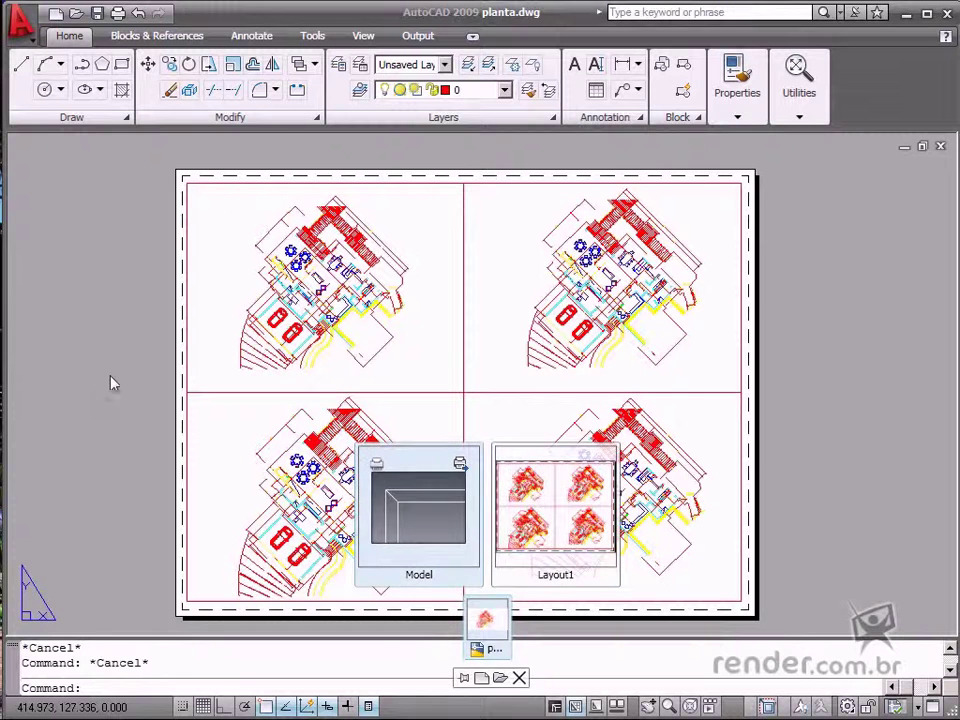
middle_drag(105, 386, 246, 390)
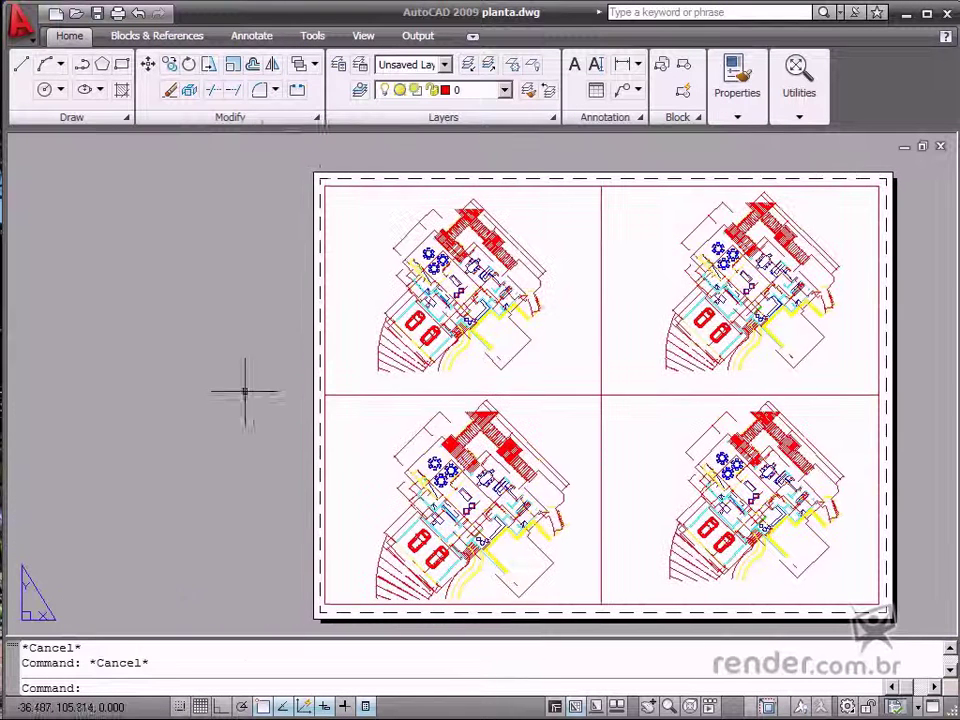
- Reopen the layer manager over Layout1, widened to show the VP Freeze and VP Color columns
click(338, 64)
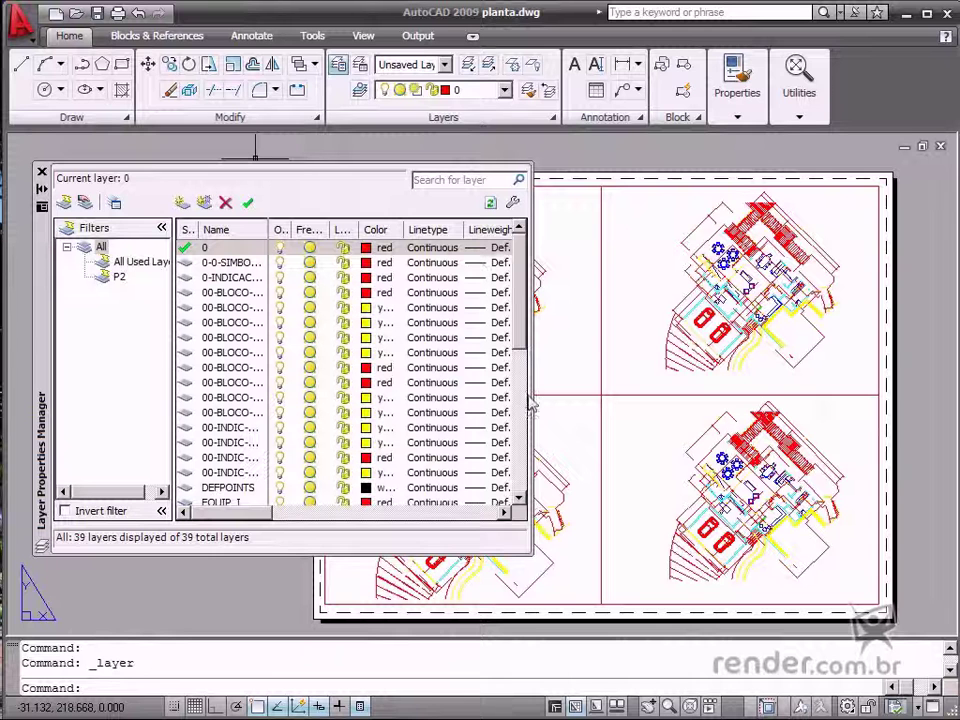
drag(531, 396, 705, 404)
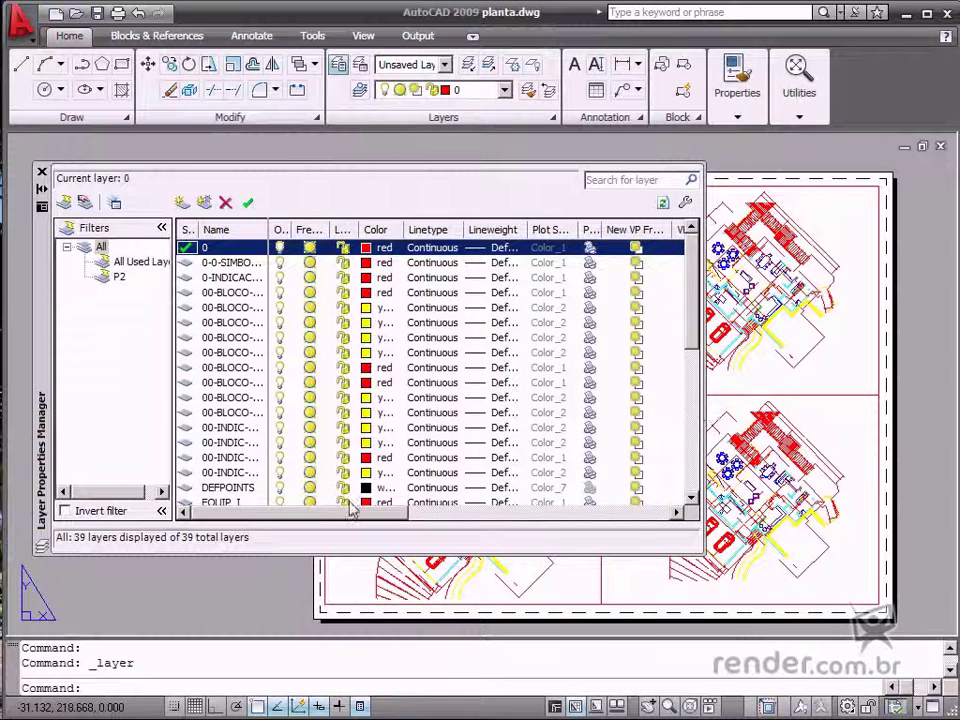
drag(351, 510, 472, 532)
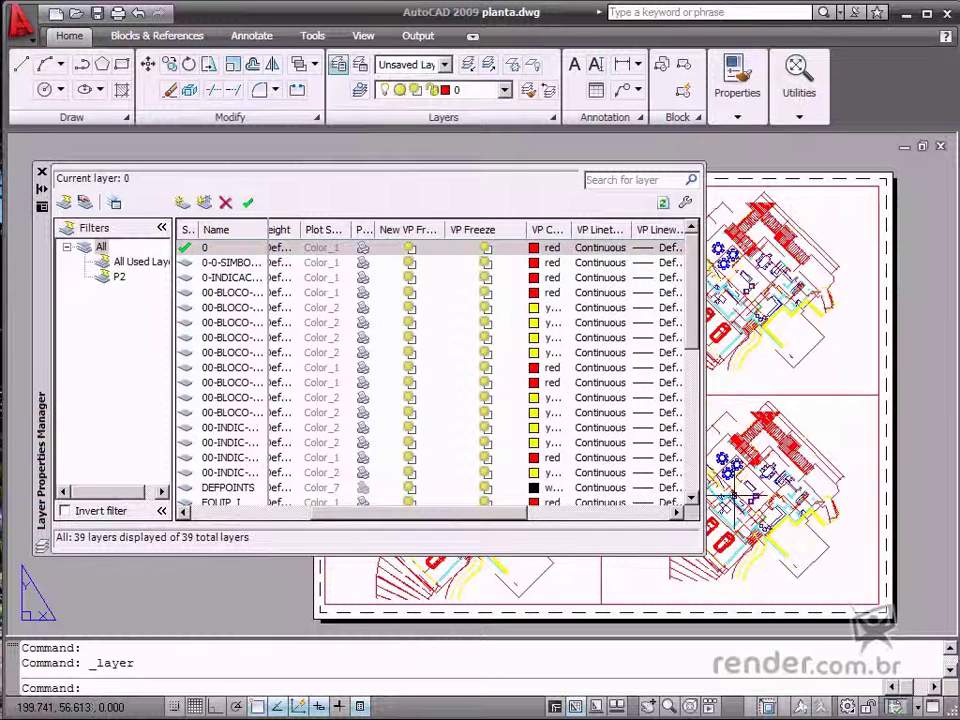
click(740, 600)
scroll(544, 589, up, 2)
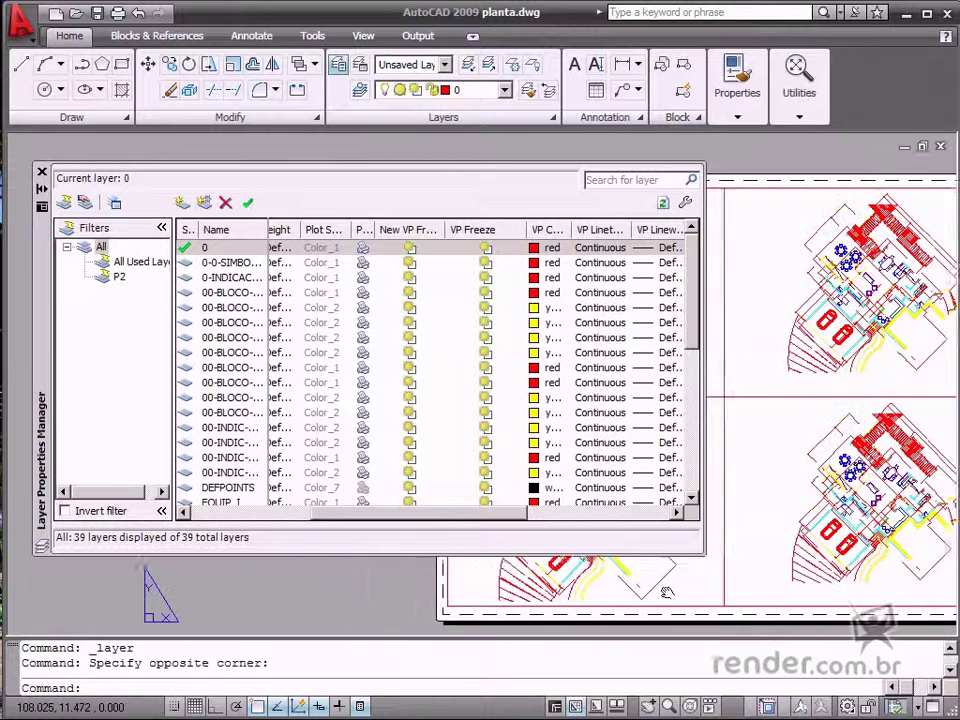
middle_drag(647, 598, 615, 598)
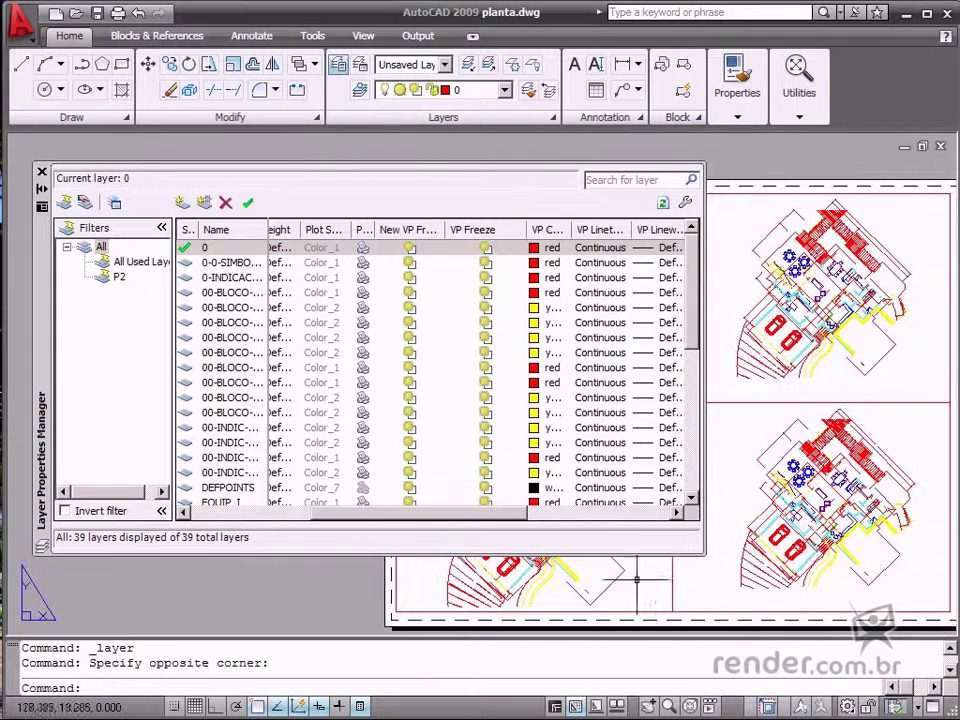
- Activate the upper-right viewport and VP-freeze P1-SITU, P1-PROJ and P1-PAREDE there
key(Escape)
double_click(720, 292)
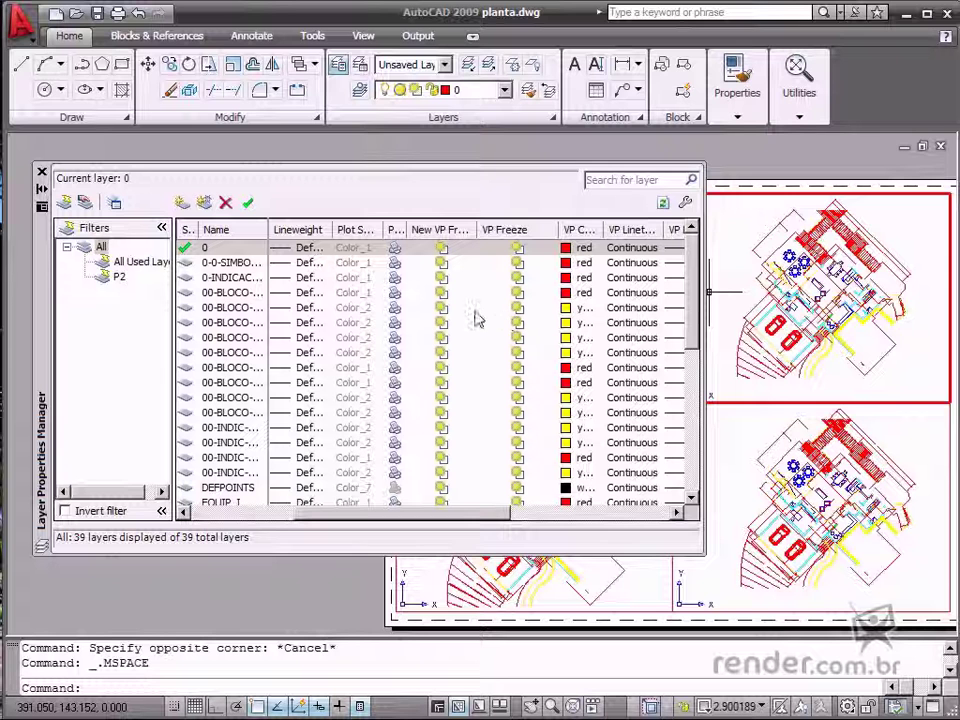
scroll(565, 420, down, 4)
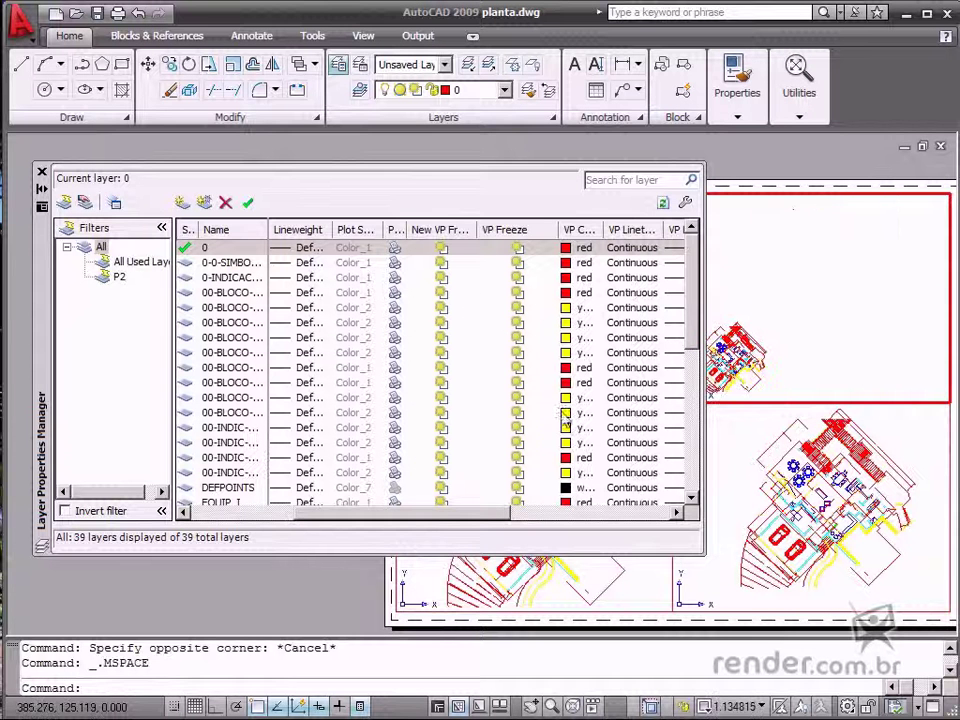
scroll(798, 345, up, 3)
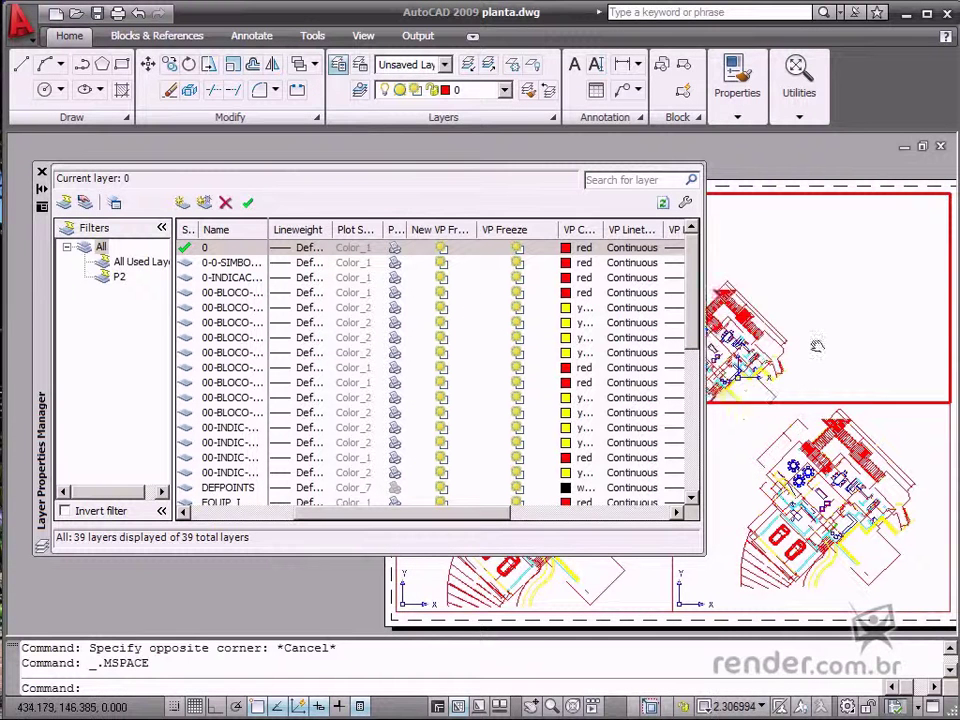
scroll(687, 372, down, 3)
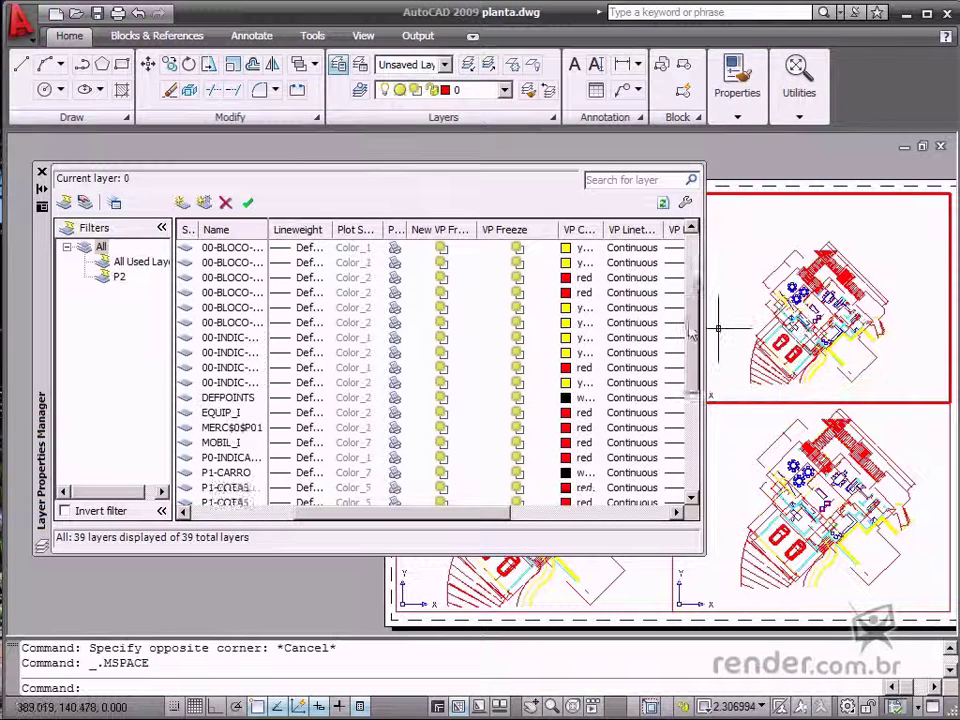
scroll(687, 372, down, 2)
scroll(687, 372, down, 2)
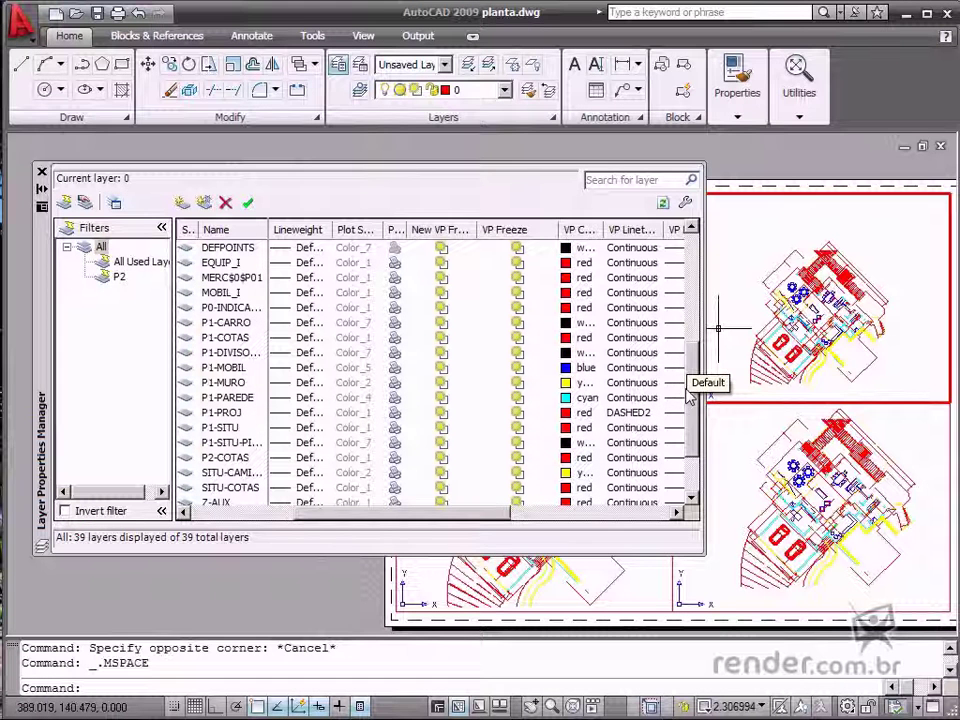
click(517, 428)
click(517, 412)
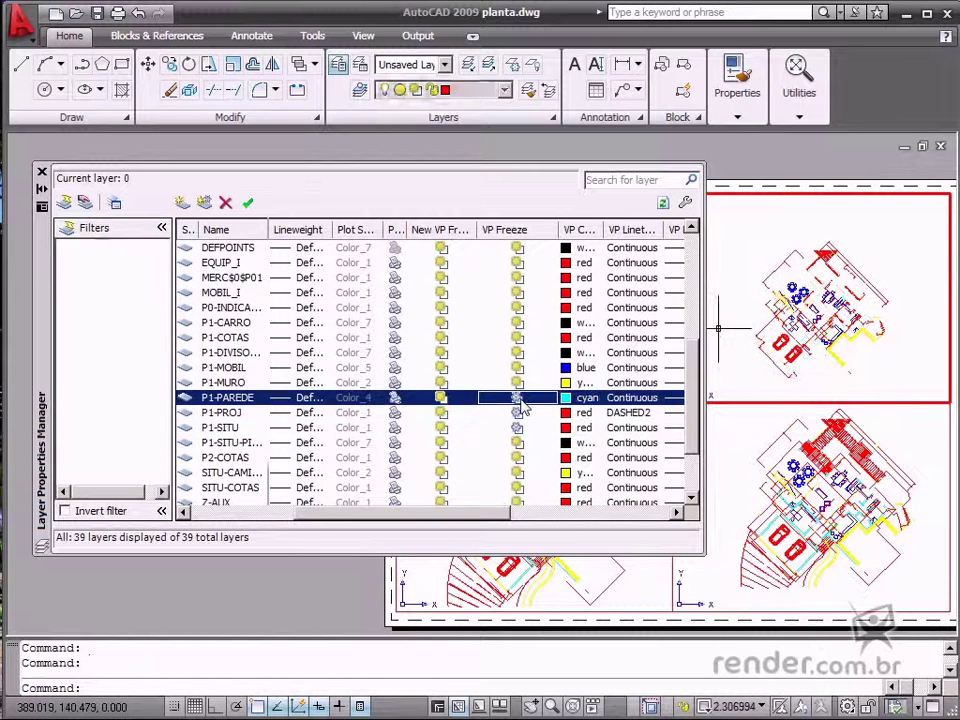
- In the lower-right viewport, VP-freeze P1-SITU, P1-SITU-PI, P2-COTAS, SITU-CAMI and SITU-COTAS
click(758, 444)
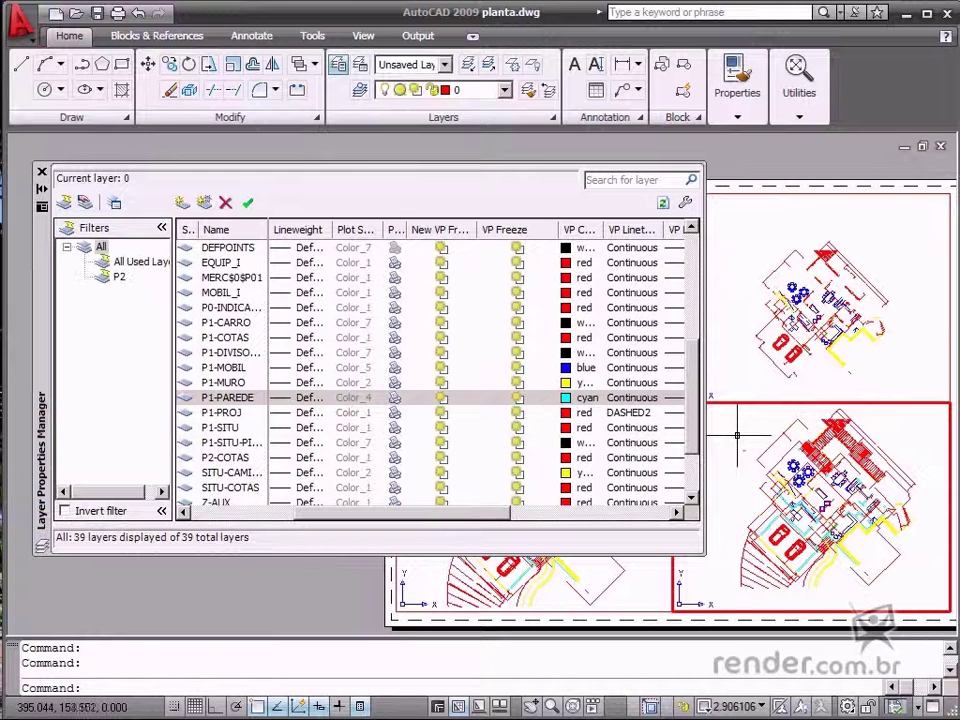
click(517, 428)
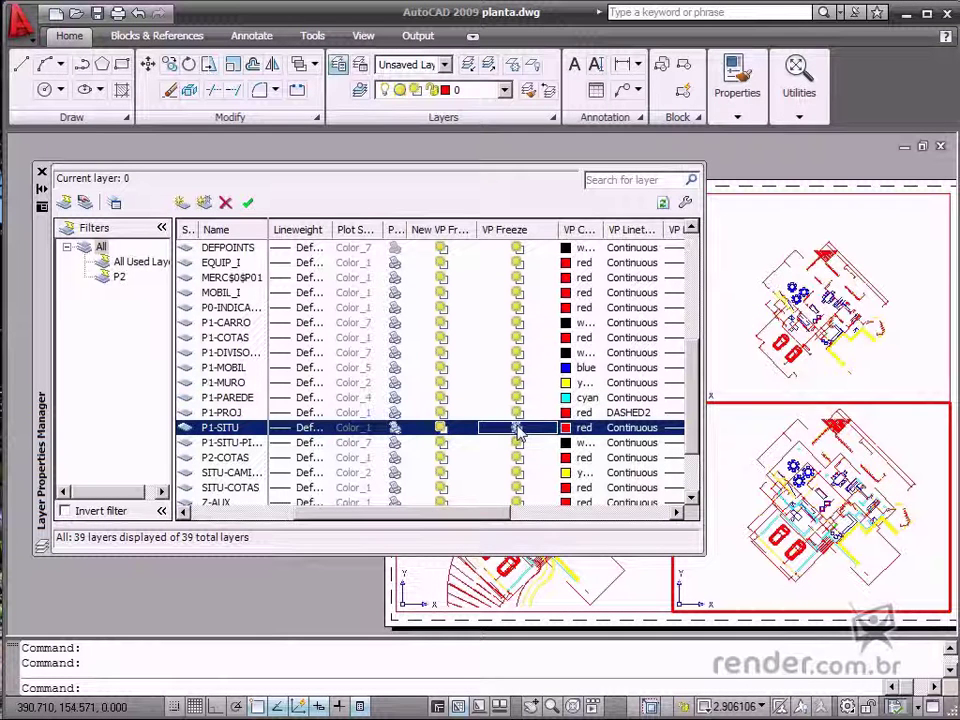
click(517, 442)
click(518, 457)
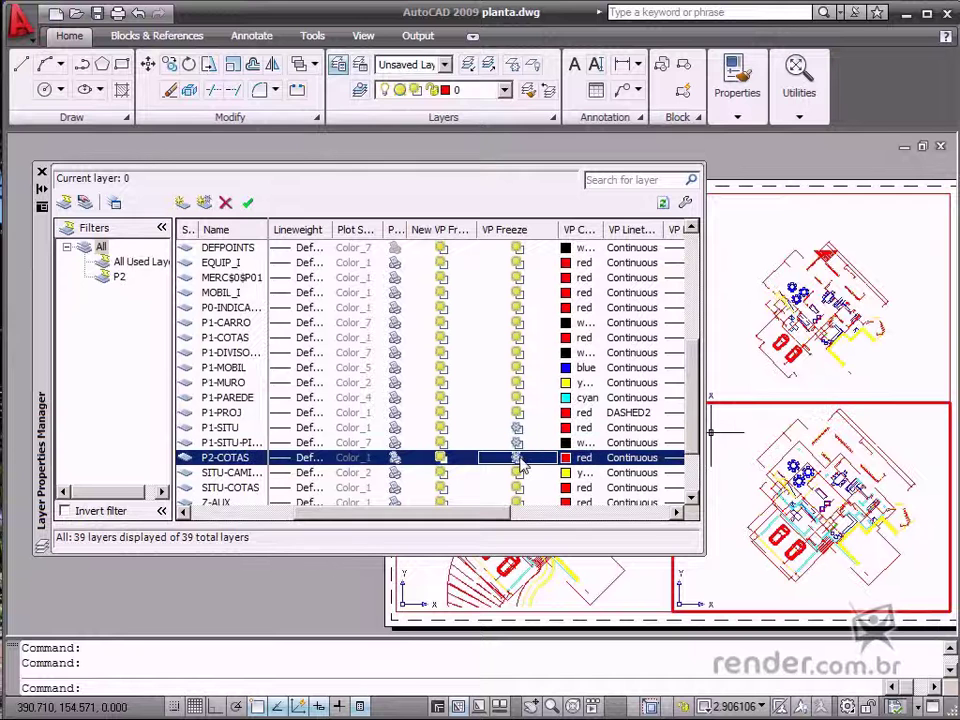
click(518, 472)
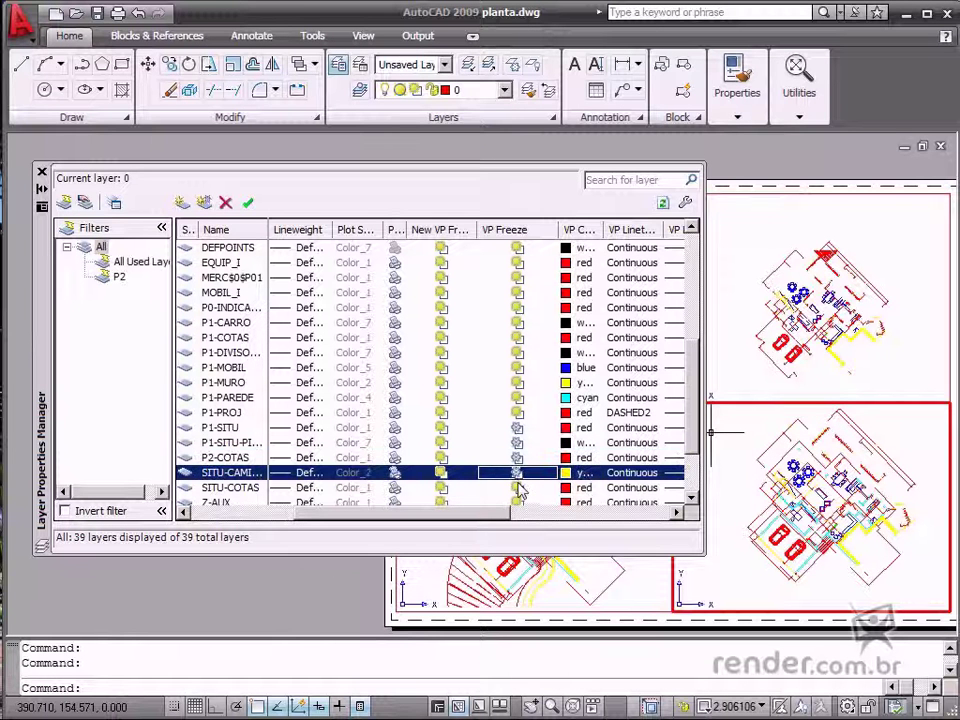
click(518, 488)
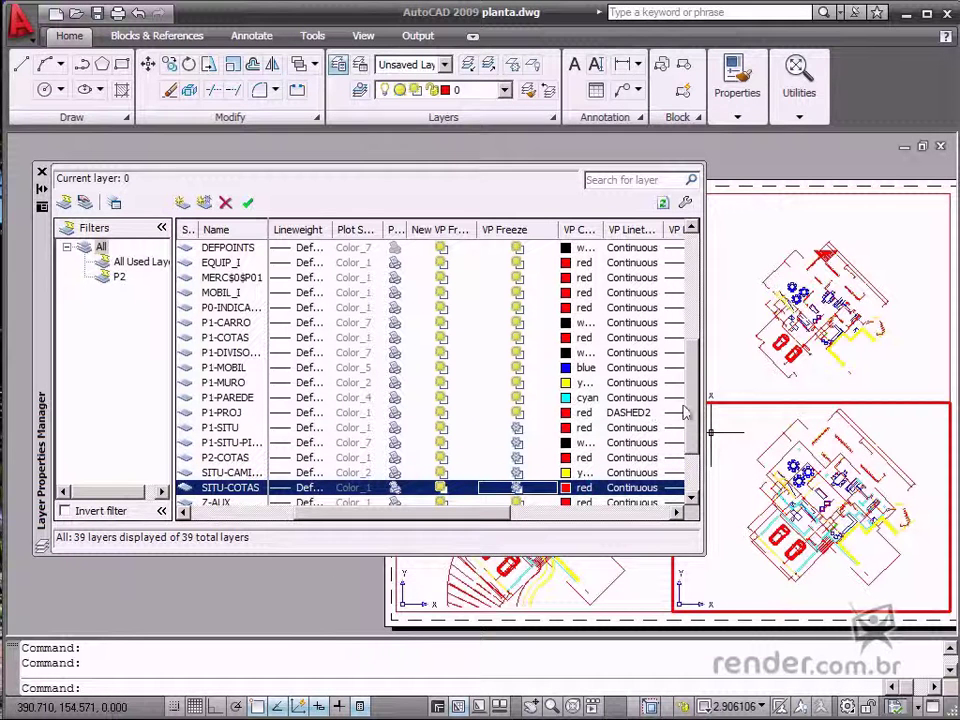
scroll(688, 410, down, 1)
scroll(690, 422, down, 2)
scroll(697, 405, up, 3)
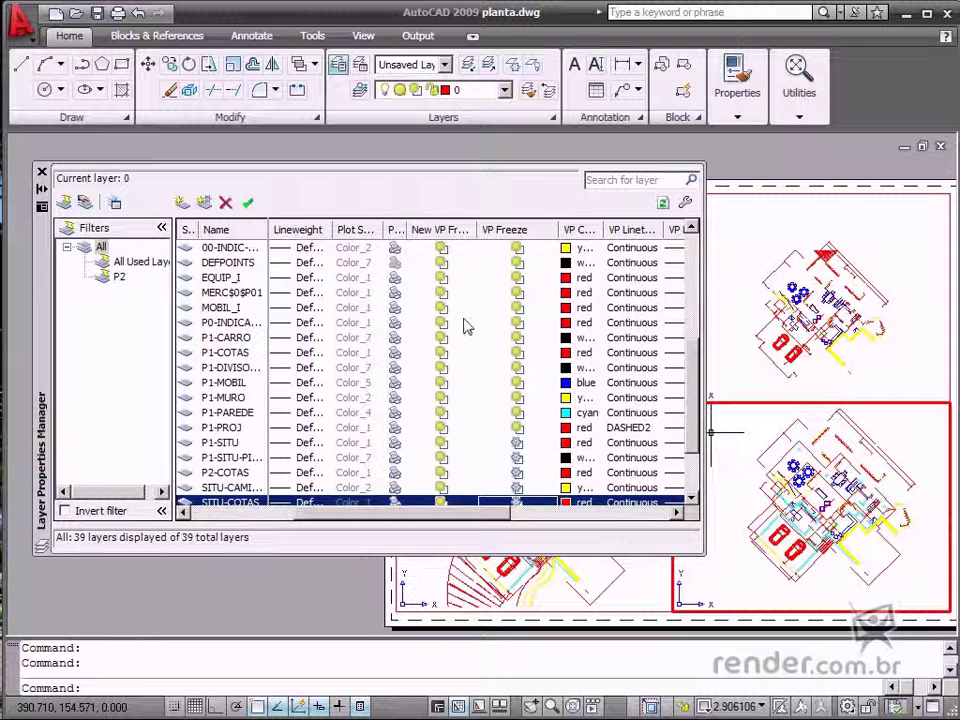
- Close the Layer Properties Manager, return to paper space on Layout1 and pan the sheet left
click(44, 173)
double_click(176, 323)
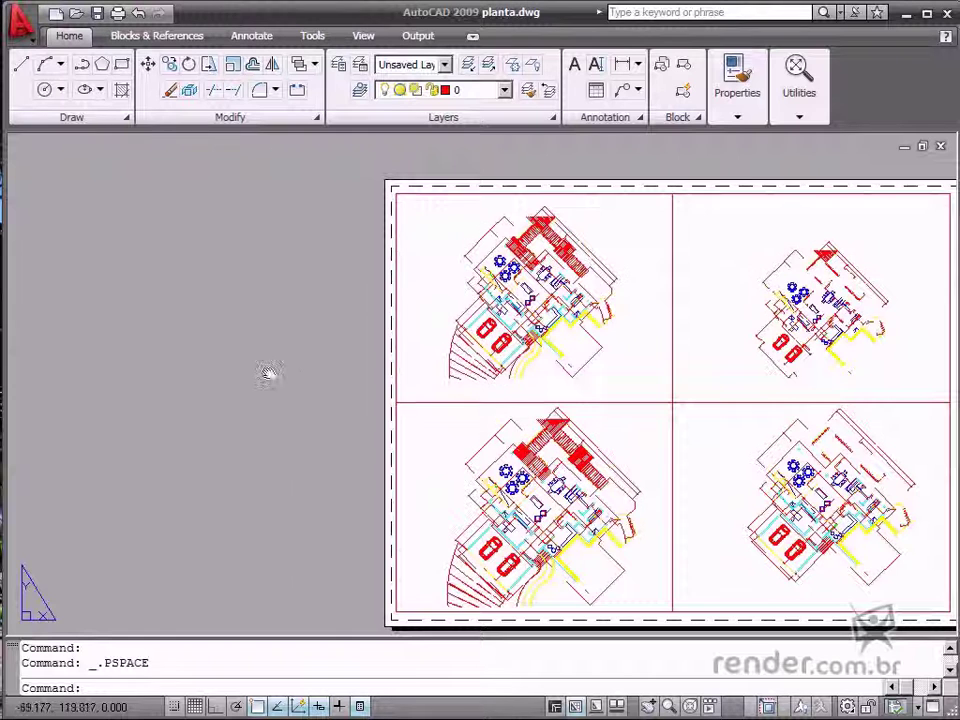
middle_drag(268, 374, 149, 362)
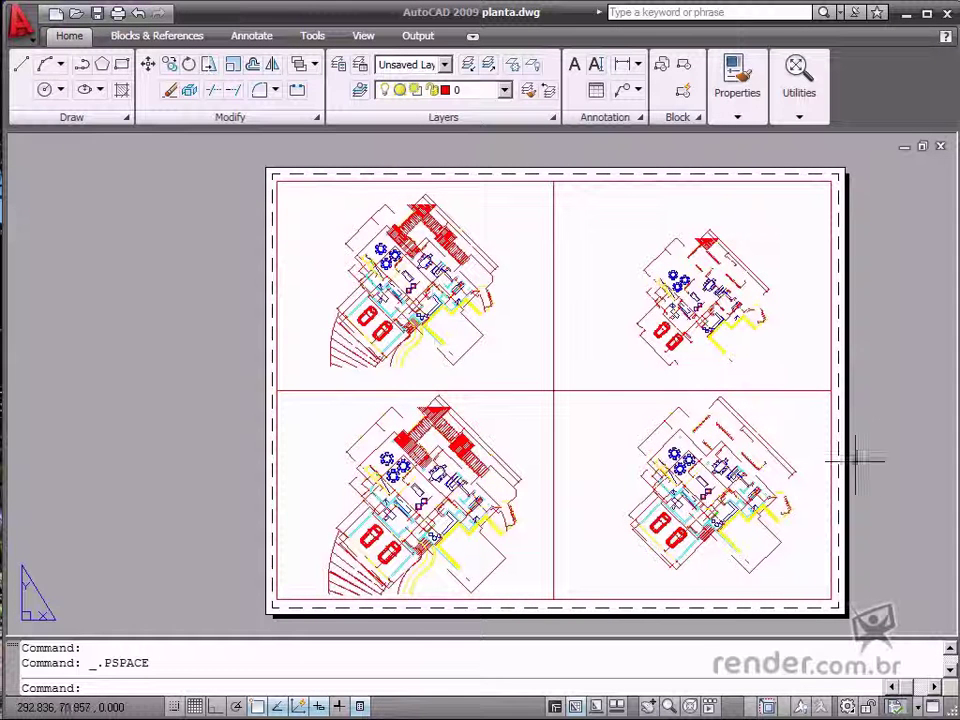